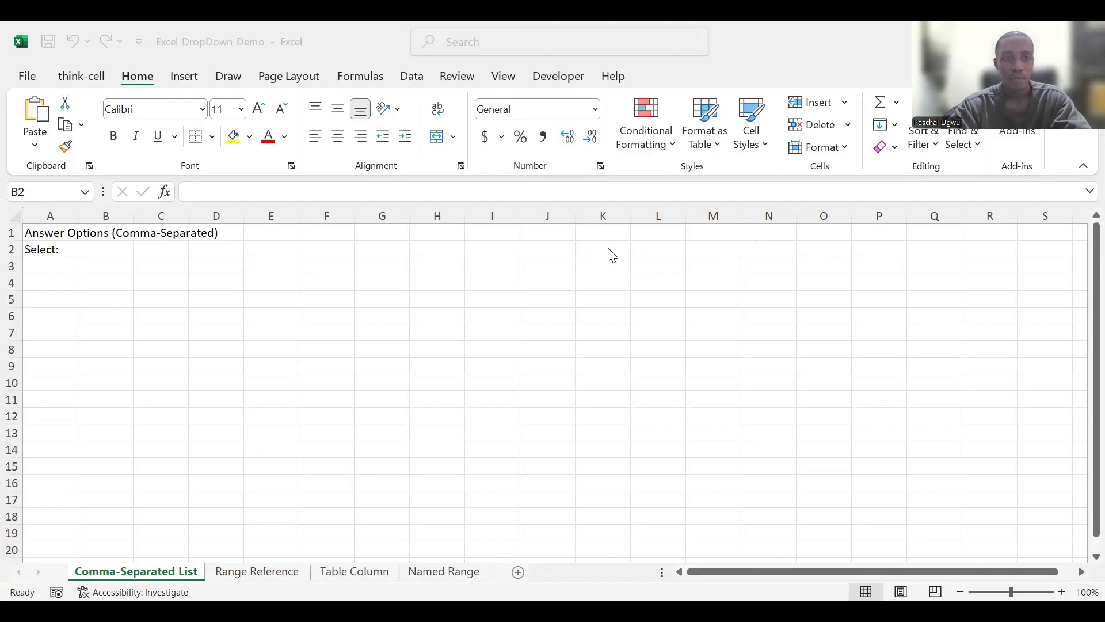
Start a data validation rule for cell B2 on the Comma-Separated List sheet that allows a List.
{"action": "left_click", "coordinate": [411, 77]}
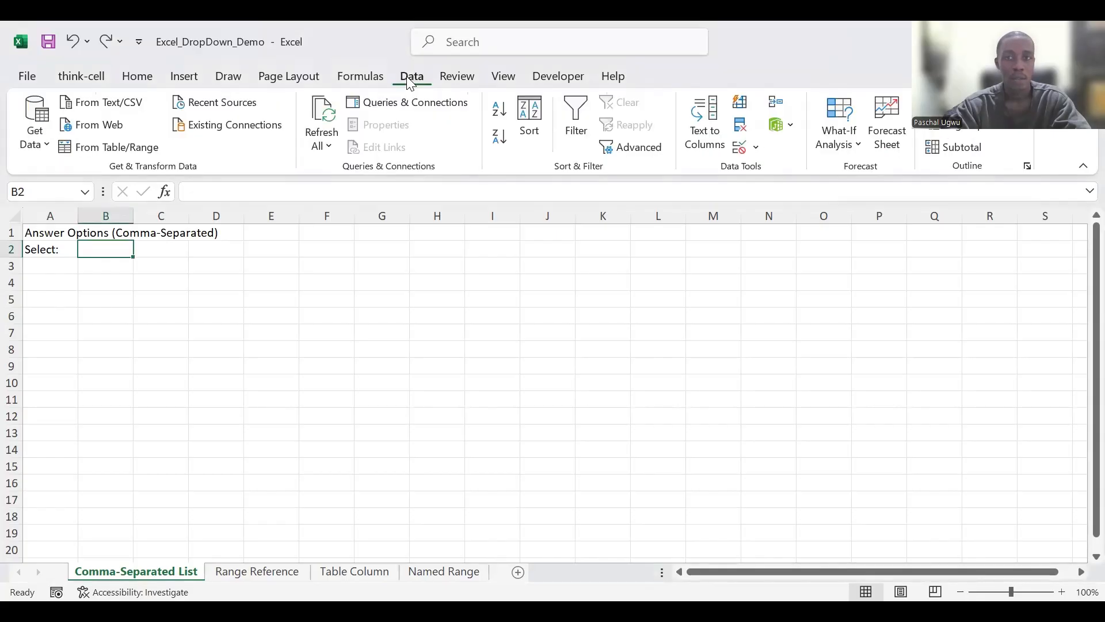
{"action": "left_click", "coordinate": [756, 151]}
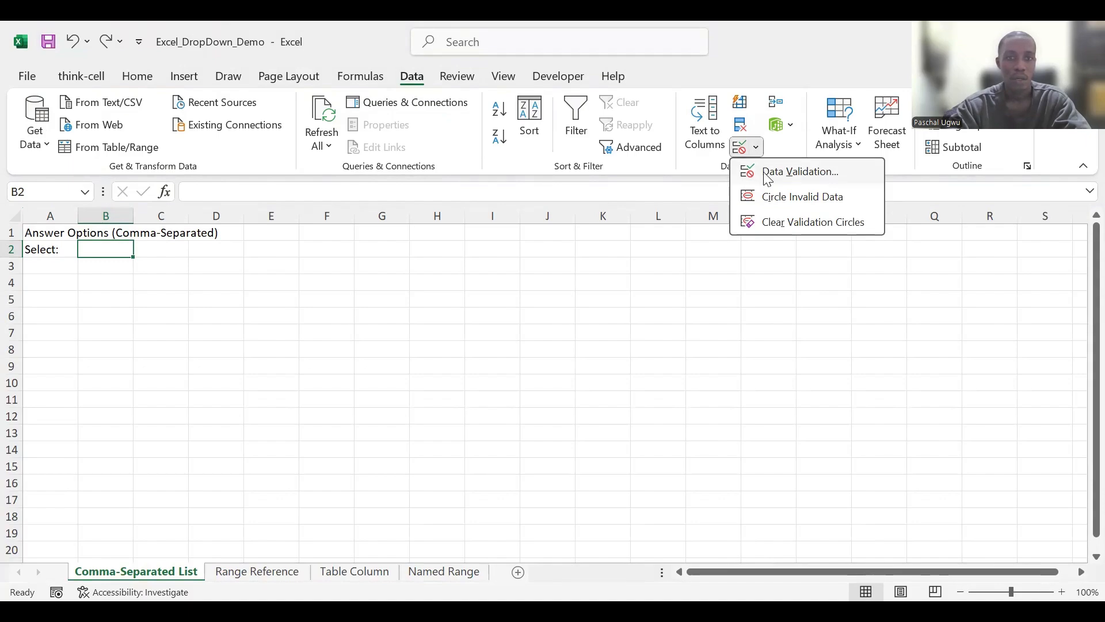
{"action": "left_click", "coordinate": [767, 174]}
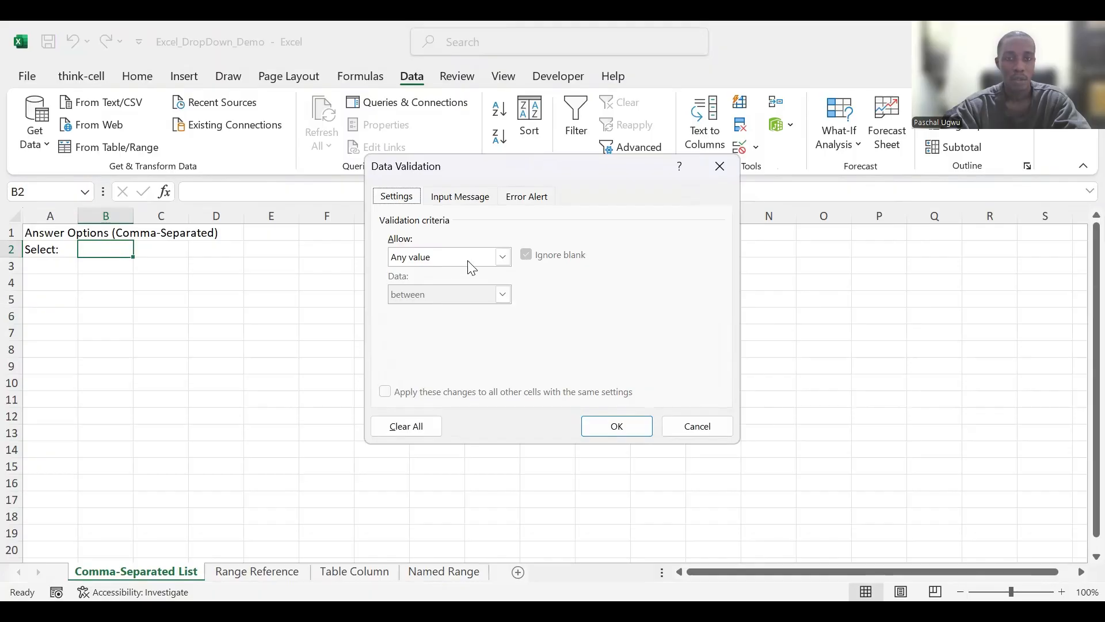
{"action": "left_click", "coordinate": [503, 257]}
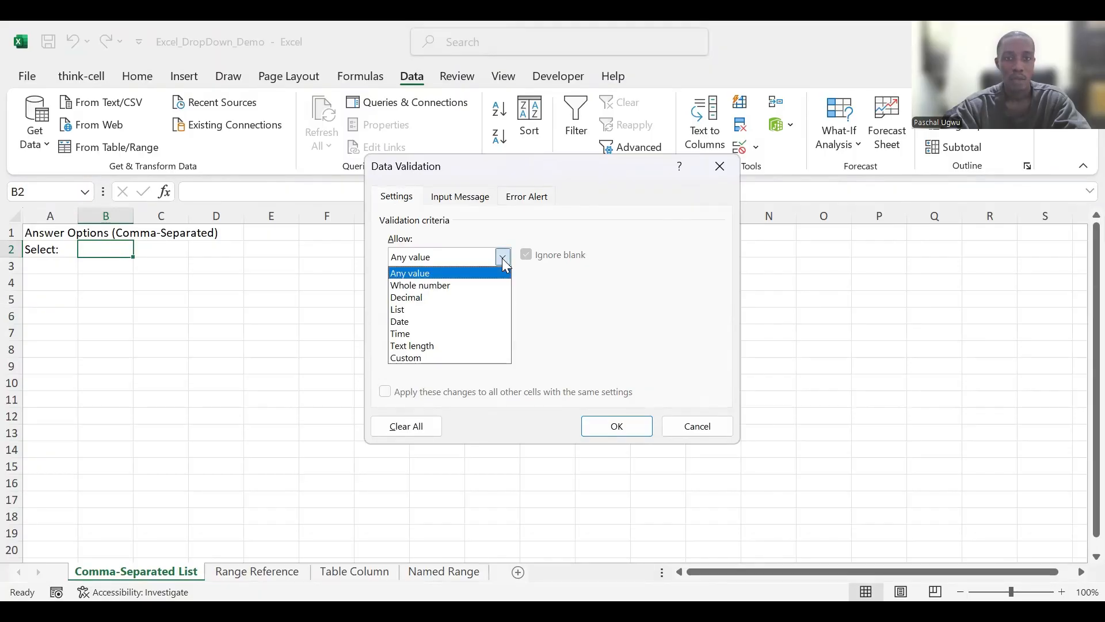
{"action": "left_click", "coordinate": [447, 309]}
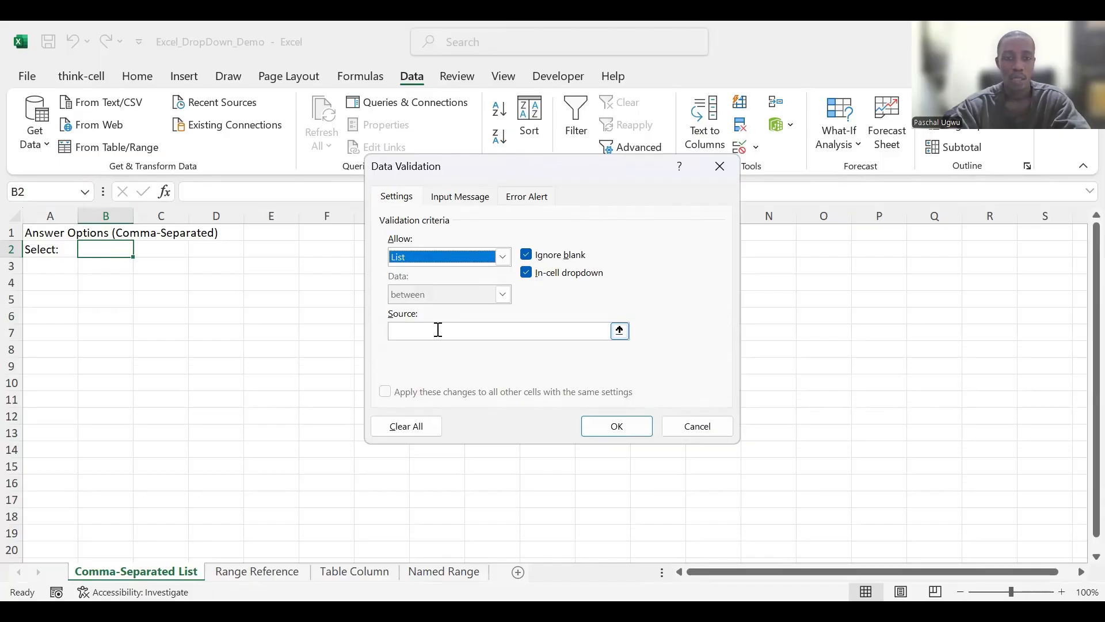
Enter Yes,No,Maybe as the list source for B2 and apply the validation.
{"action": "left_click", "coordinate": [438, 330]}
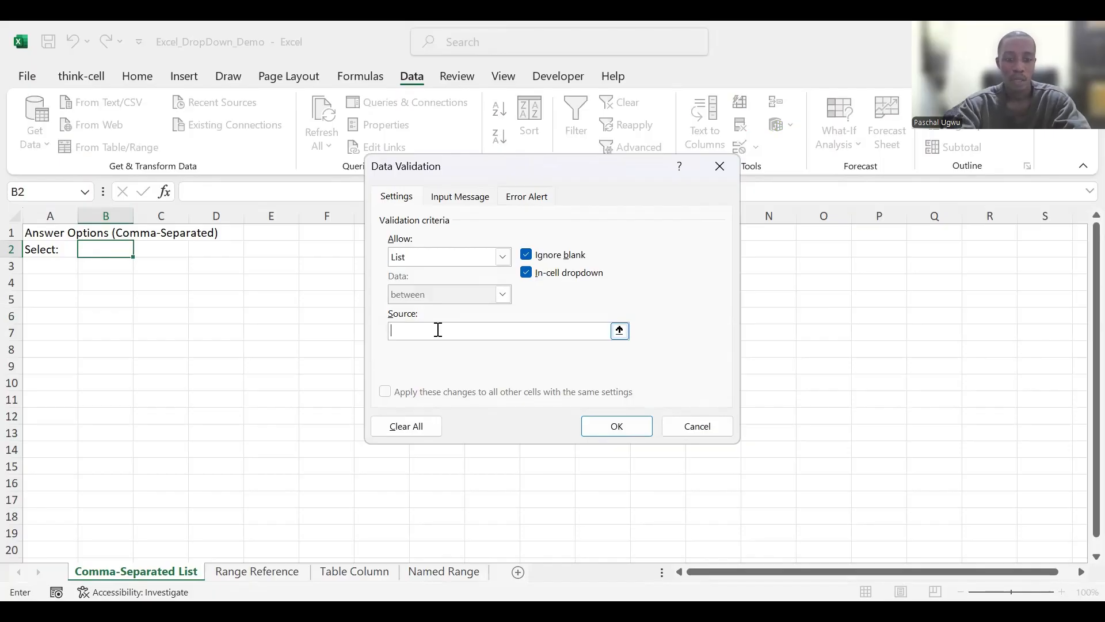
{"action": "type", "text": "Yes"}
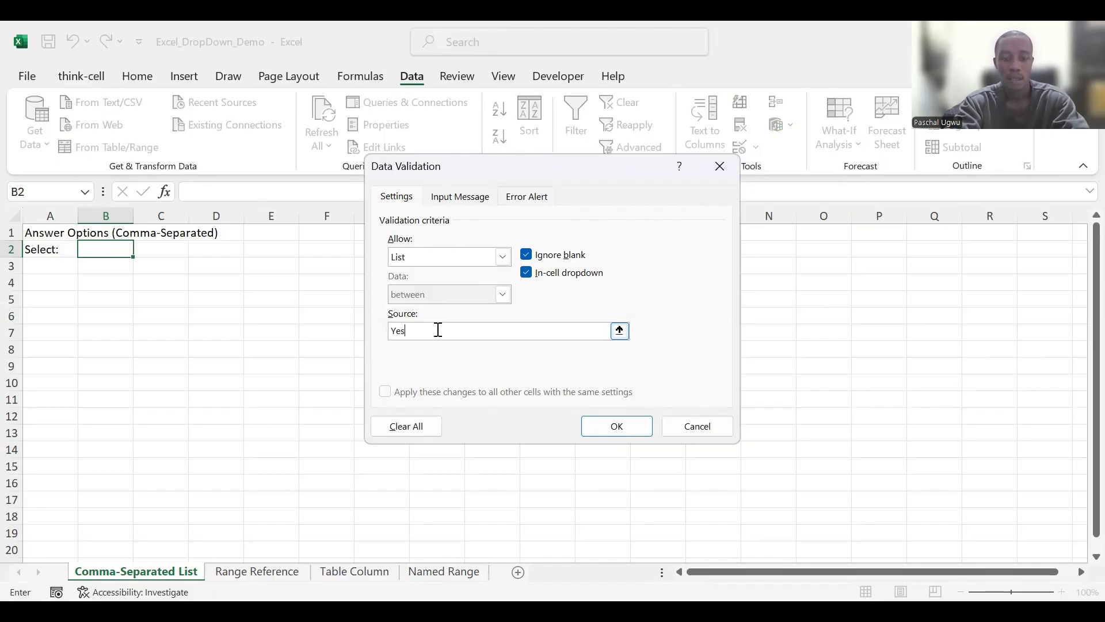
{"action": "type", "text": ",No"}
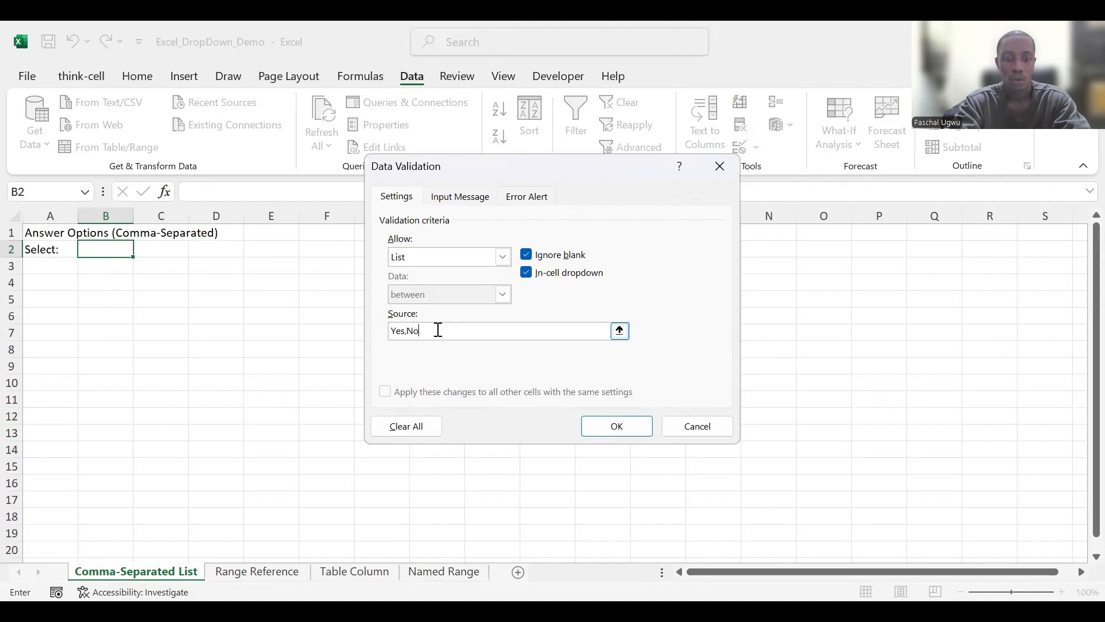
{"action": "type", "text": ",M"}
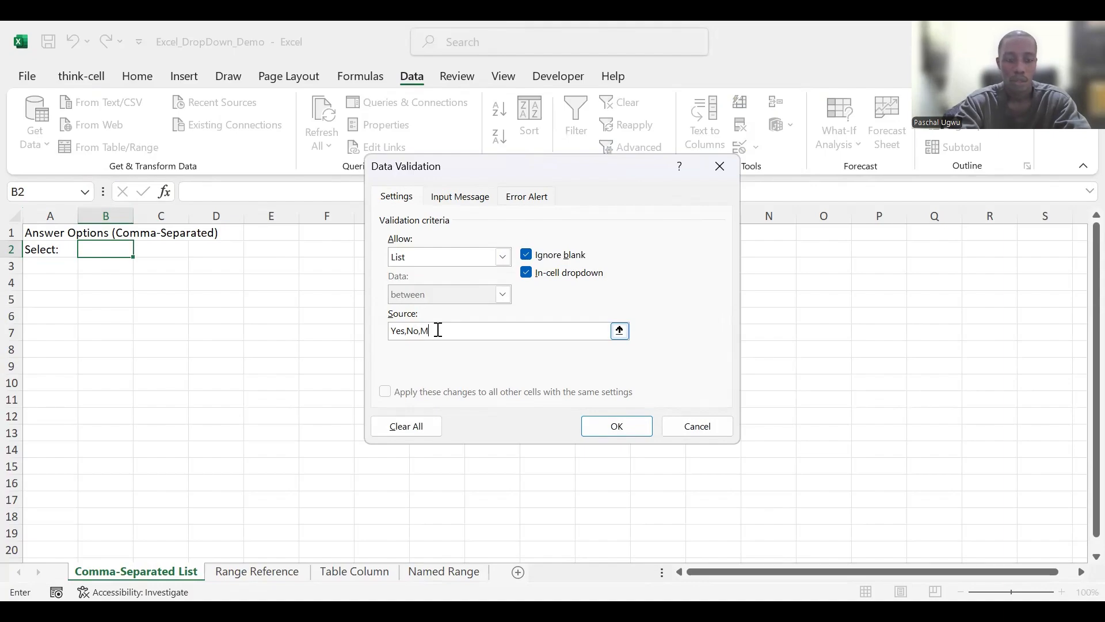
{"action": "type", "text": "aybe"}
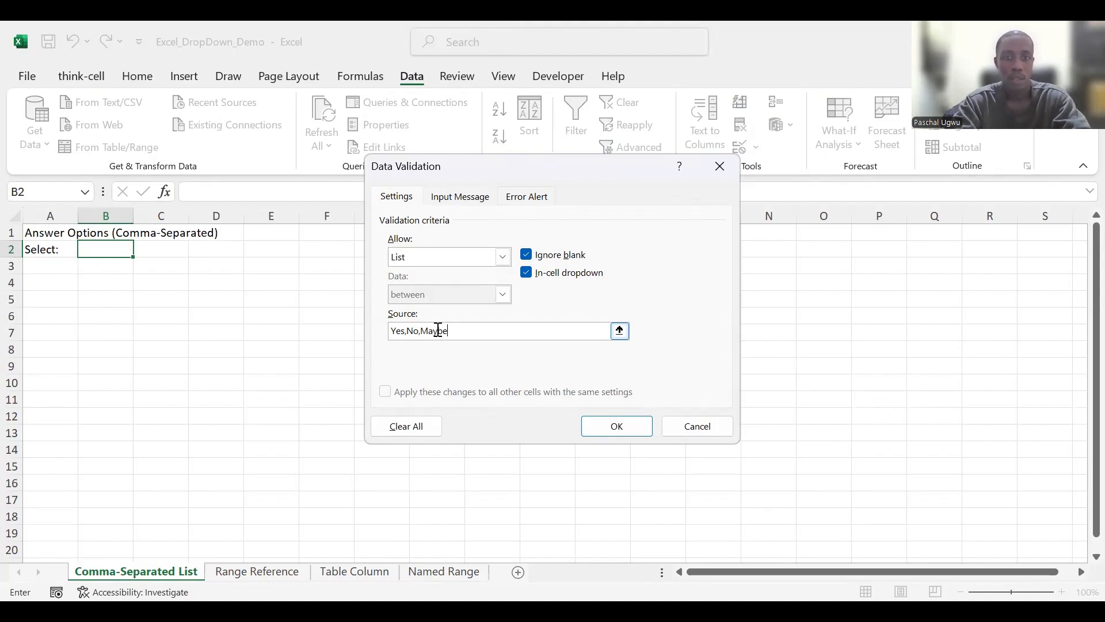
{"action": "left_click", "coordinate": [602, 418]}
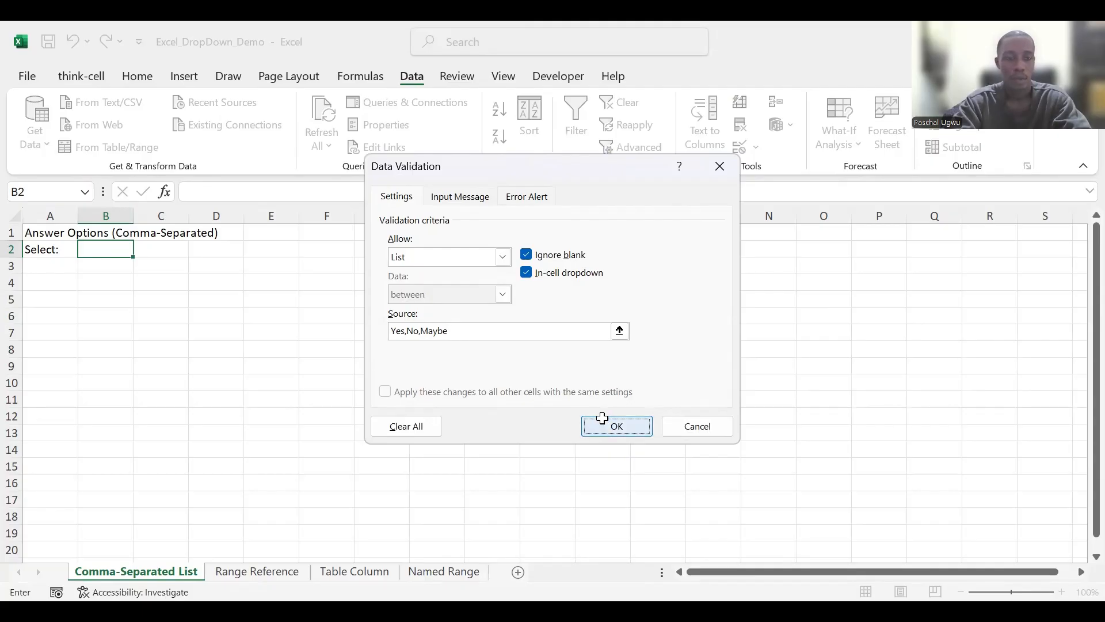
{"action": "key", "text": "Return"}
Try the drop-down in B2 by choosing No, Maybe and finally Yes.
{"action": "left_click", "coordinate": [141, 251]}
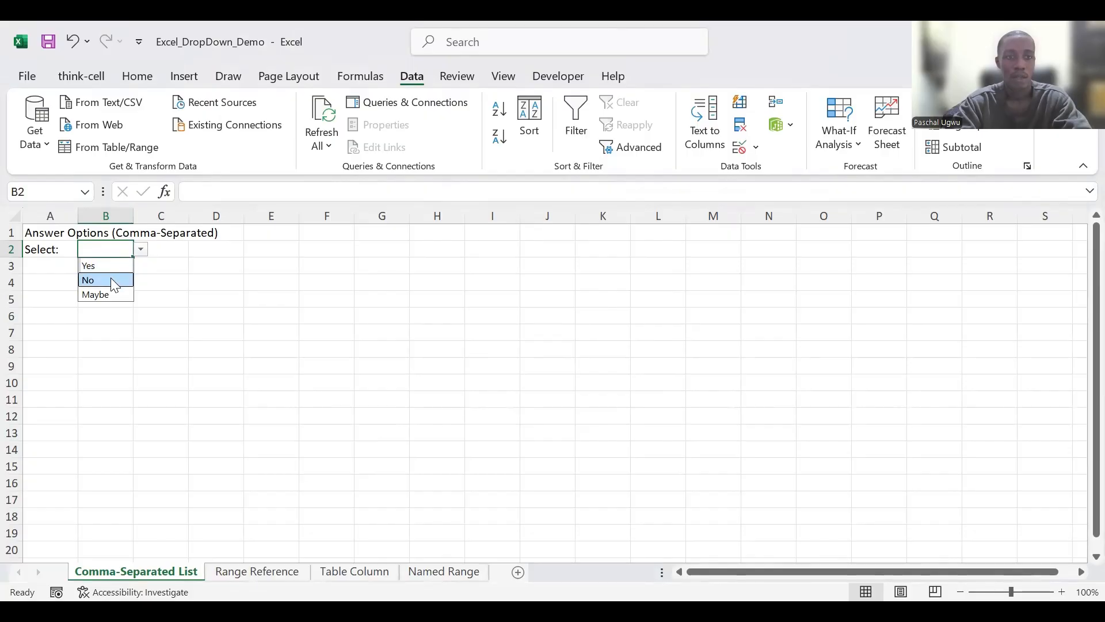
{"action": "left_click", "coordinate": [142, 251]}
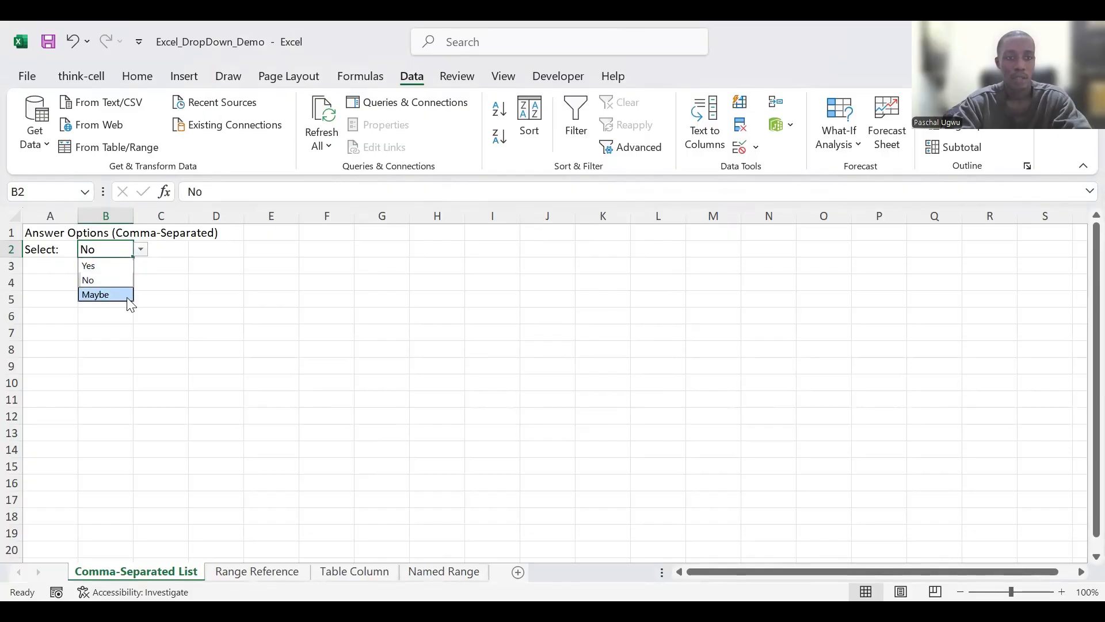
{"action": "left_click", "coordinate": [141, 250]}
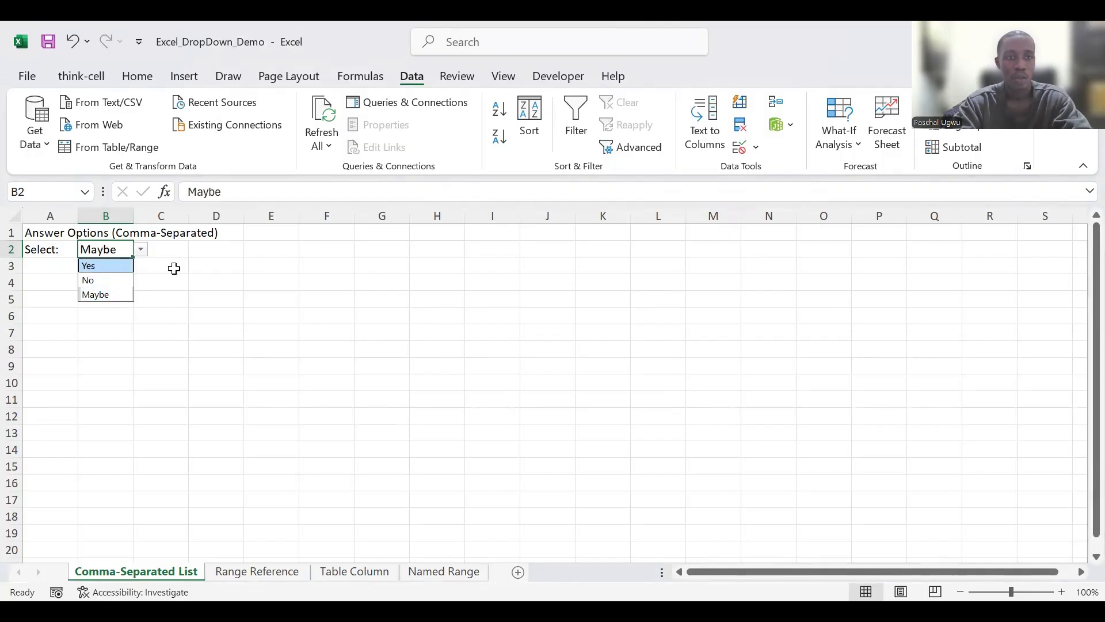
{"action": "key", "text": "Return"}
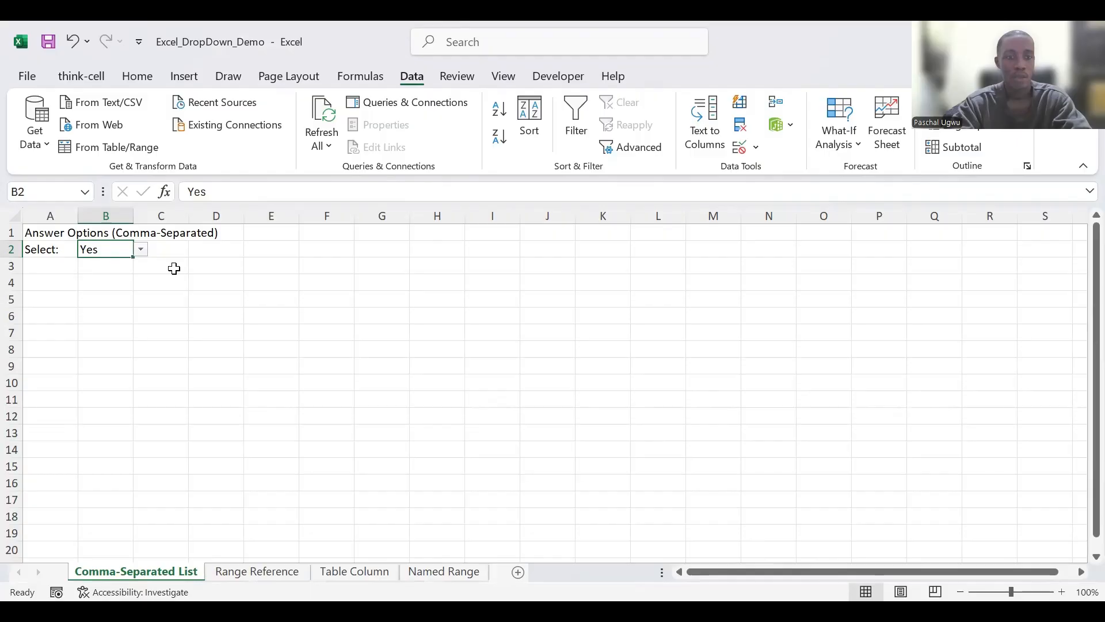
{"action": "left_click", "coordinate": [174, 268]}
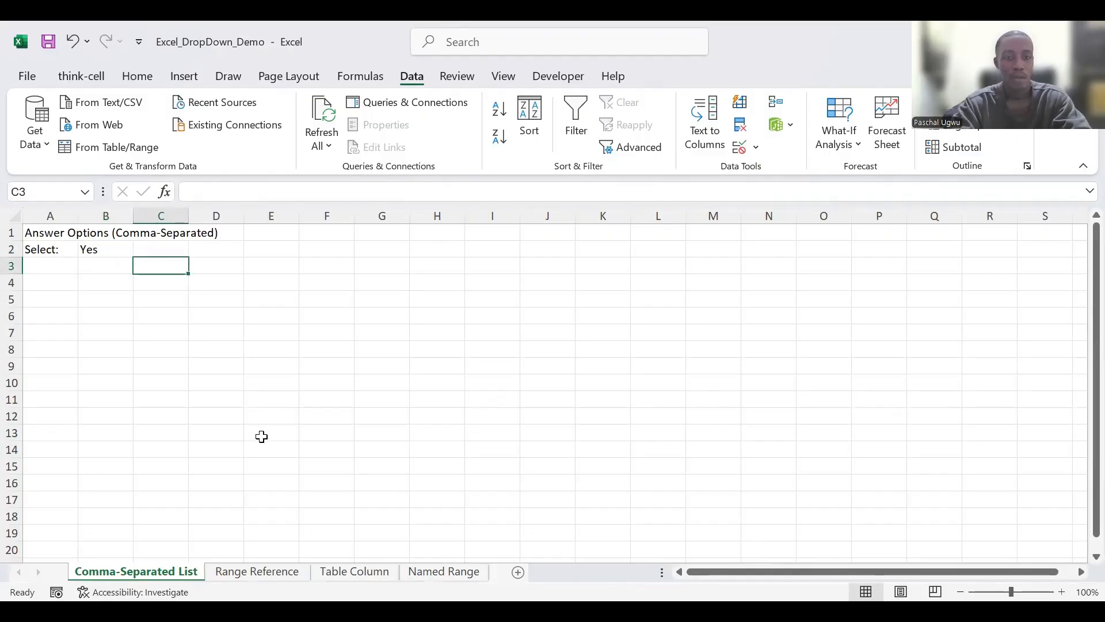
On the Range Reference sheet, start a data validation rule for C2 that allows a List.
{"action": "left_click", "coordinate": [257, 572]}
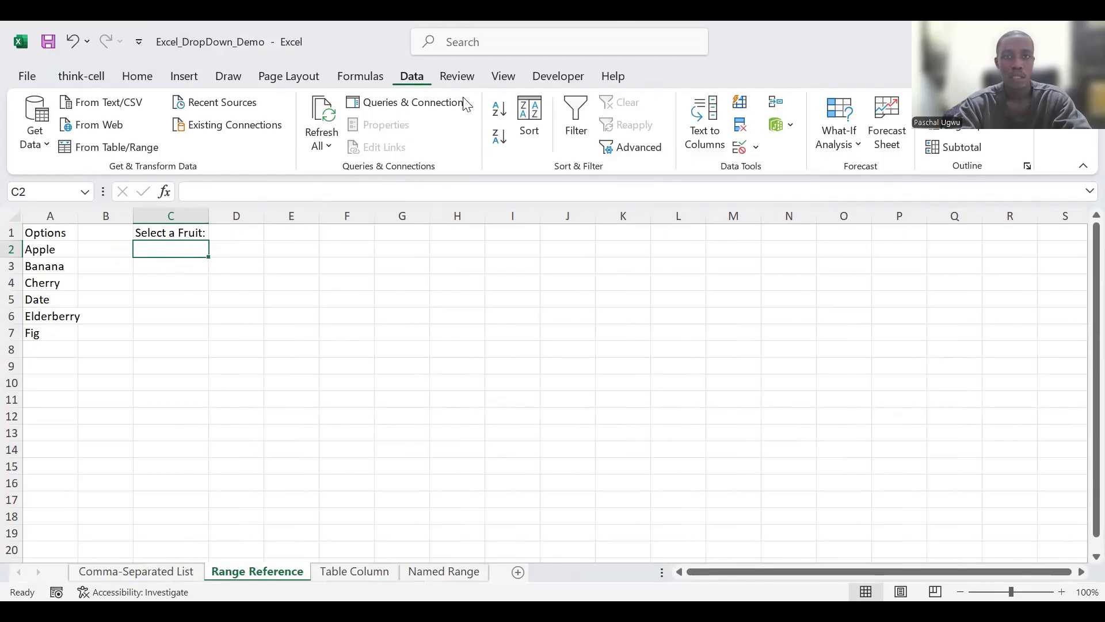
{"action": "left_click", "coordinate": [756, 148]}
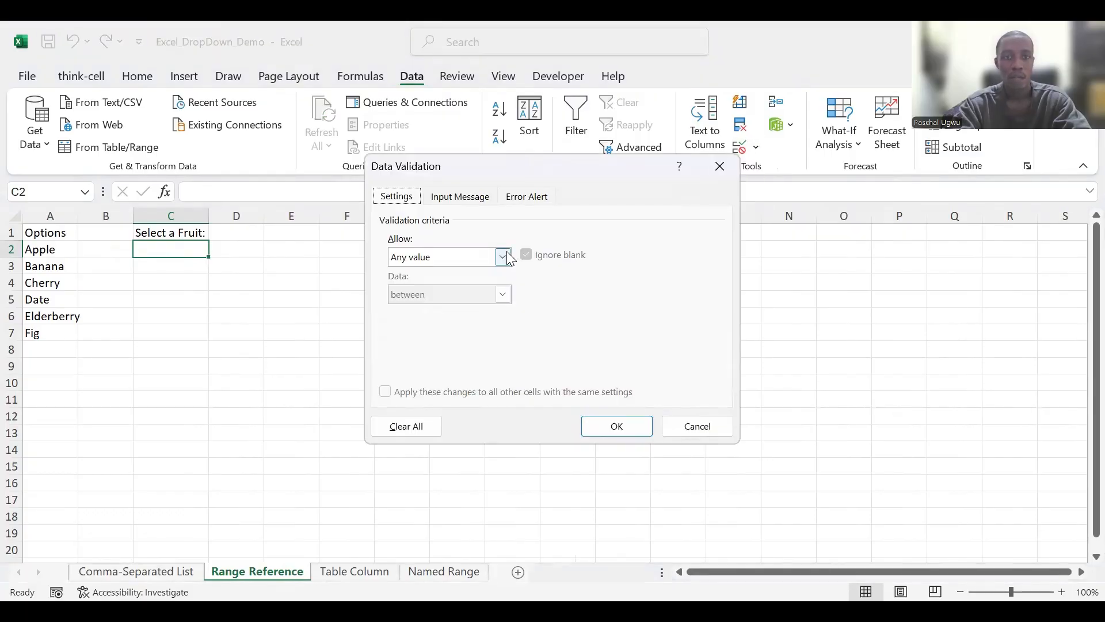
{"action": "left_click", "coordinate": [507, 251]}
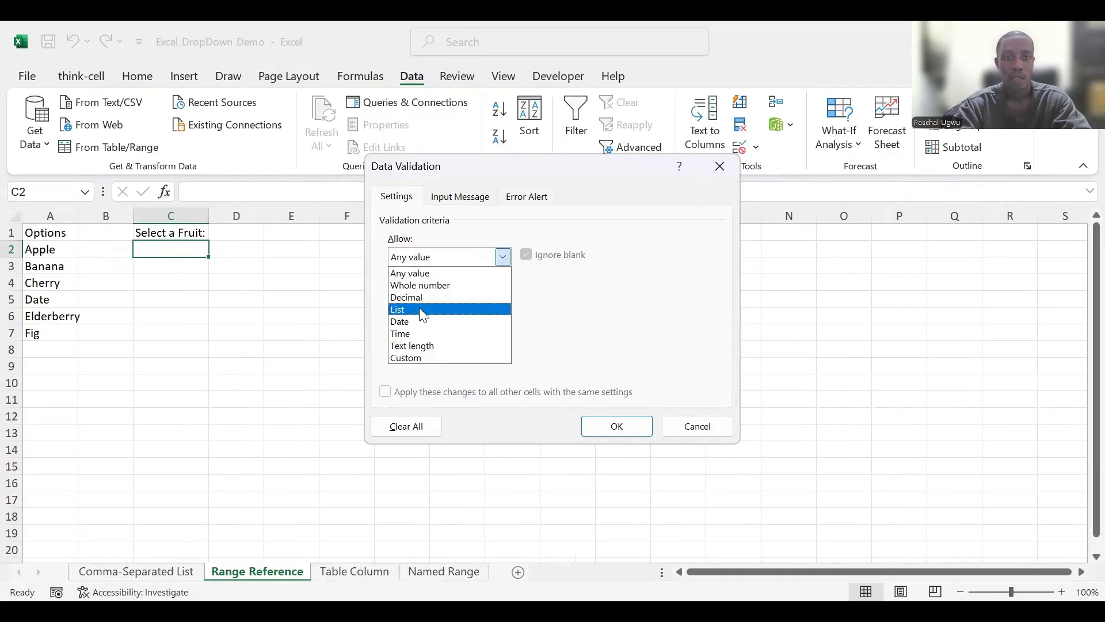
{"action": "left_click", "coordinate": [423, 311]}
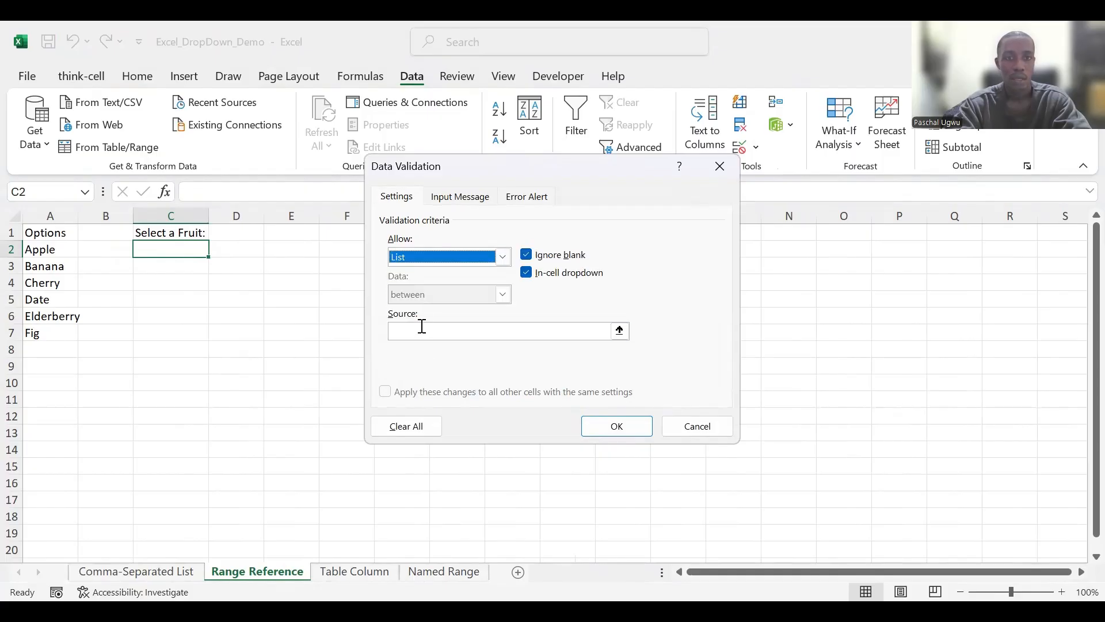
Set the list source to the fruit names in =$A$2:$A$7 and apply the validation to C2.
{"action": "left_click", "coordinate": [421, 325]}
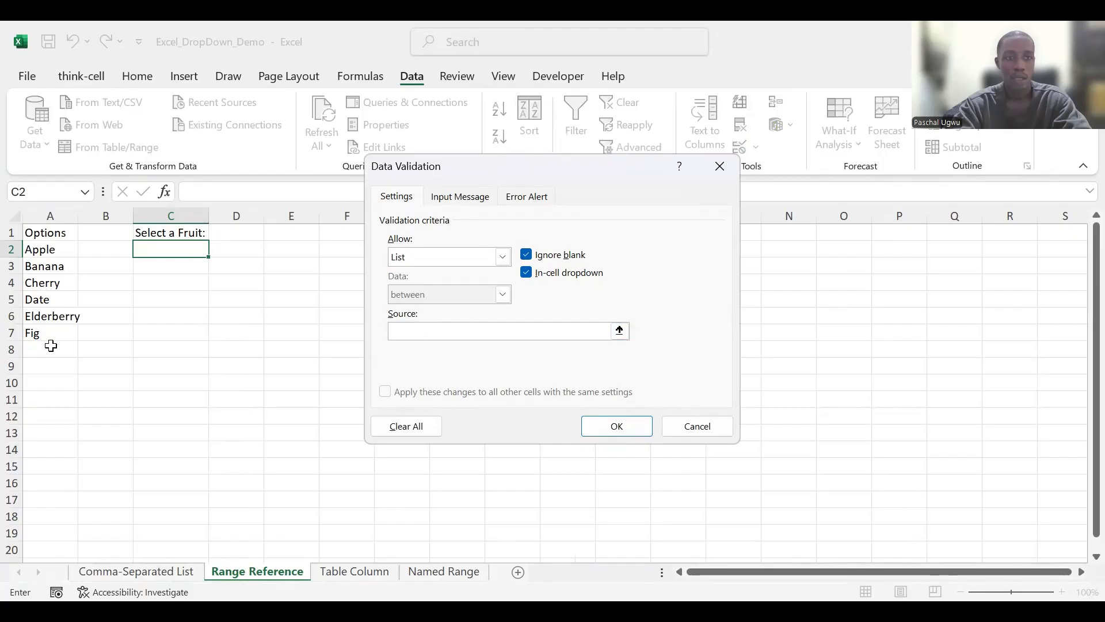
{"action": "left_click", "coordinate": [620, 331]}
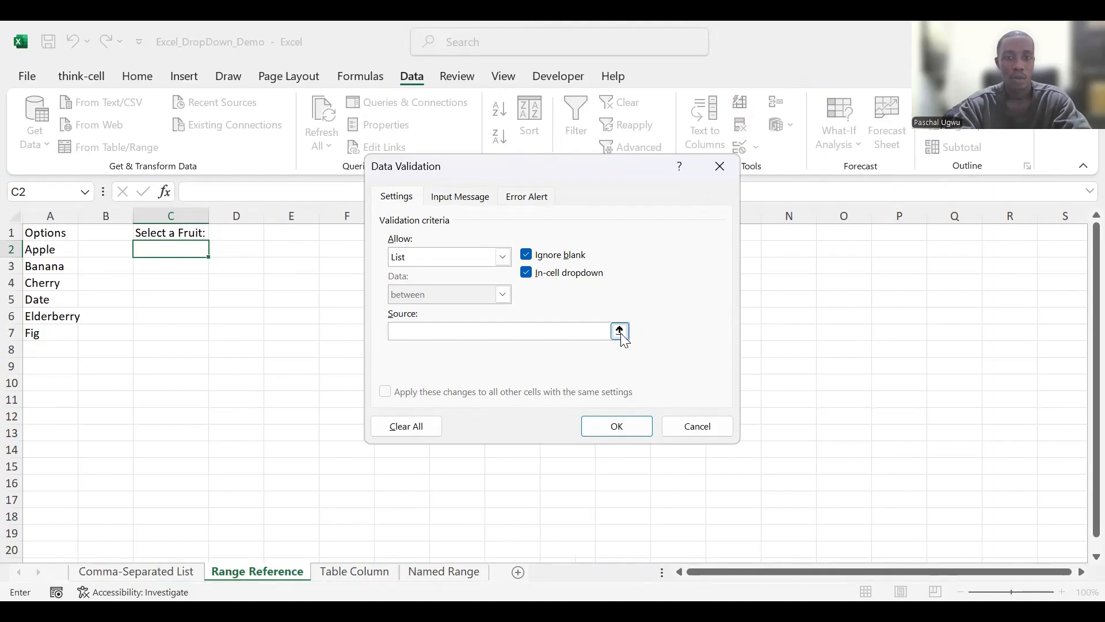
{"action": "left_click", "coordinate": [44, 250]}
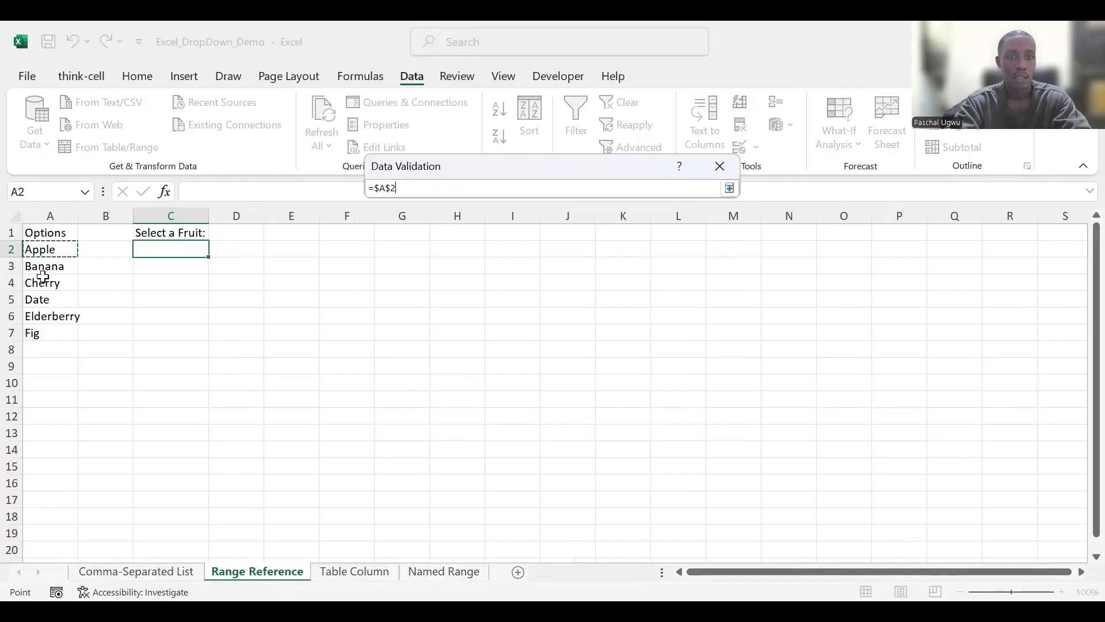
{"action": "left_click_drag", "start_coordinate": [29, 316], "coordinate": [29, 331]}
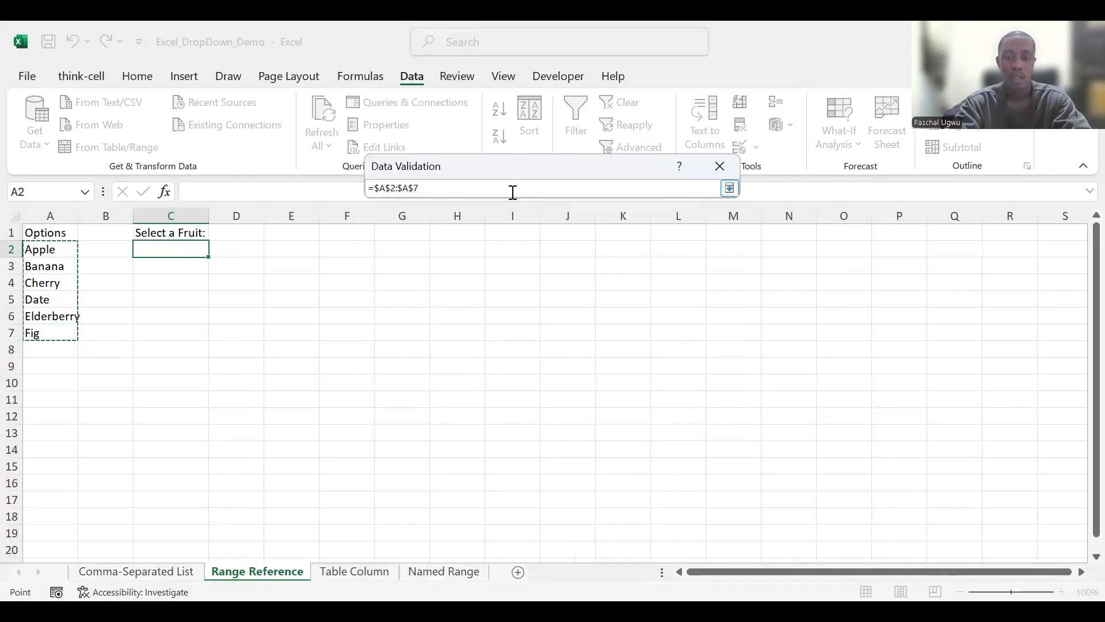
{"action": "key", "text": "Return"}
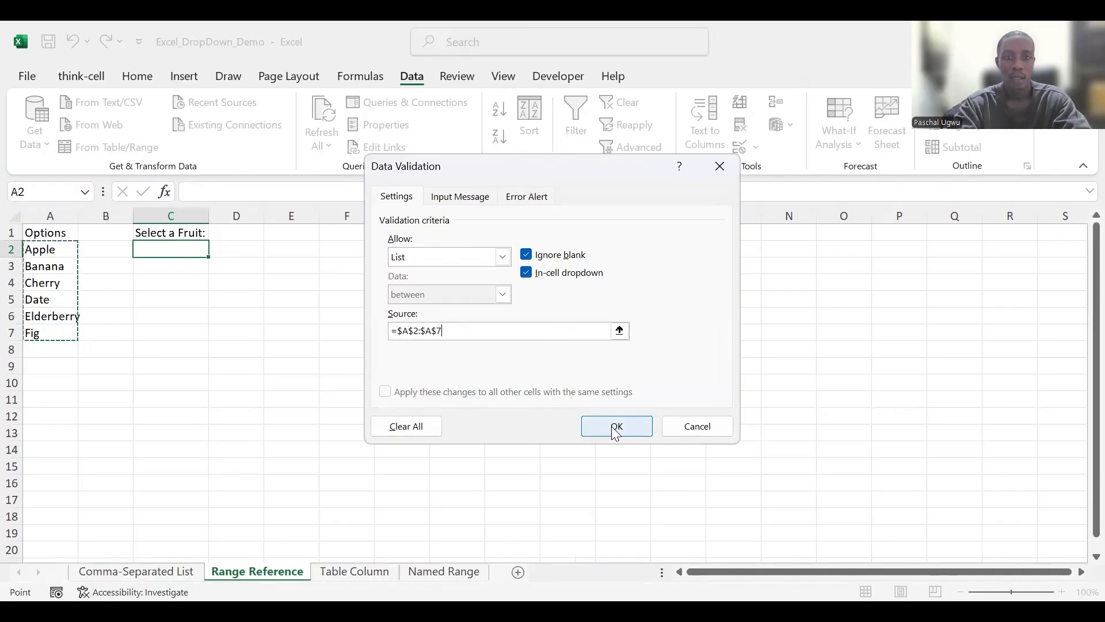
{"action": "left_click", "coordinate": [614, 424]}
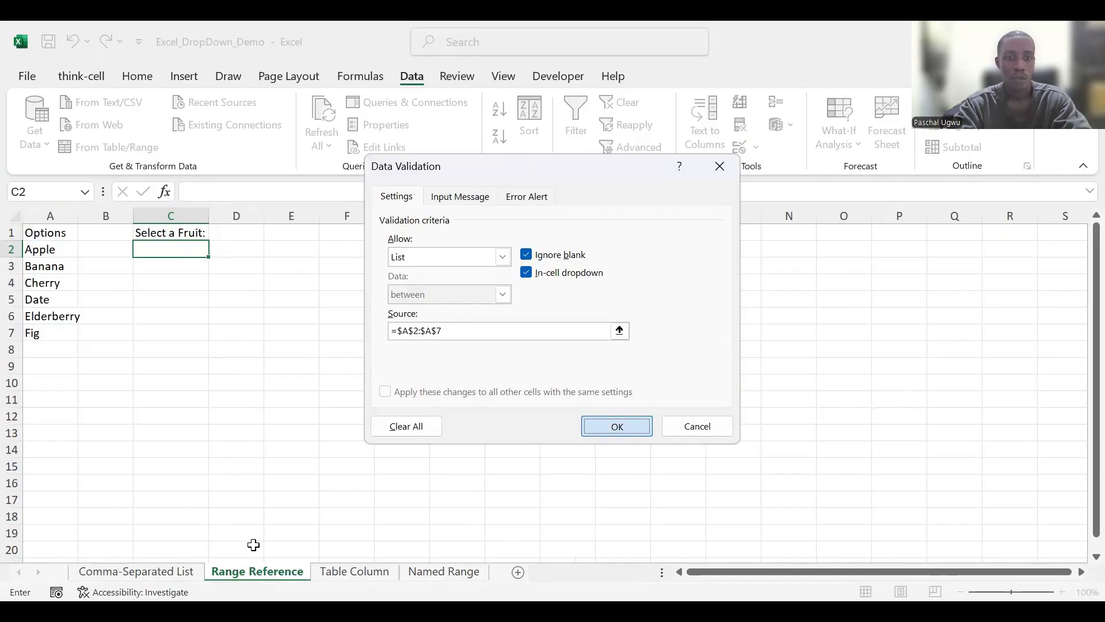
{"action": "key", "text": "Return"}
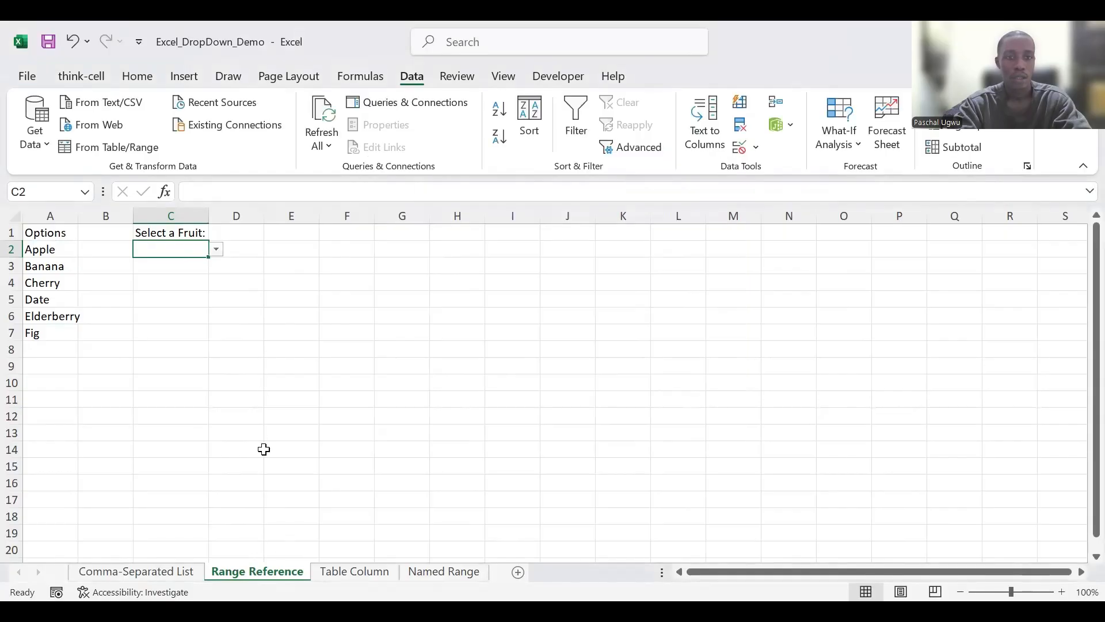
Try the fruit drop-down in C2 by choosing Banana and finally Elderberry.
{"action": "left_click", "coordinate": [216, 251]}
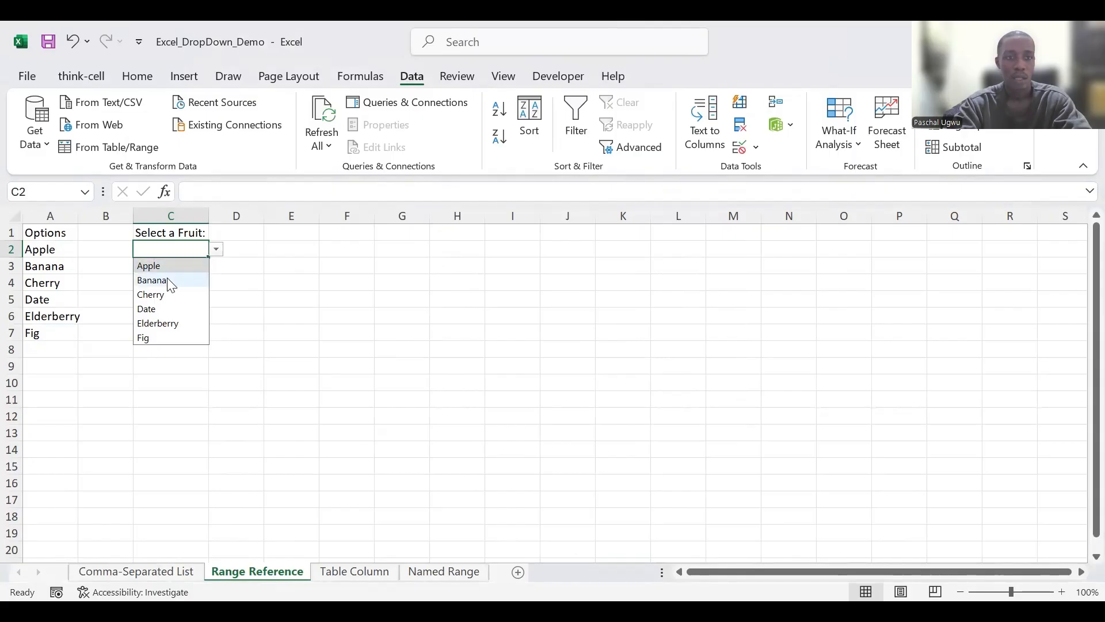
{"action": "left_click", "coordinate": [168, 285]}
{"action": "left_click", "coordinate": [216, 250]}
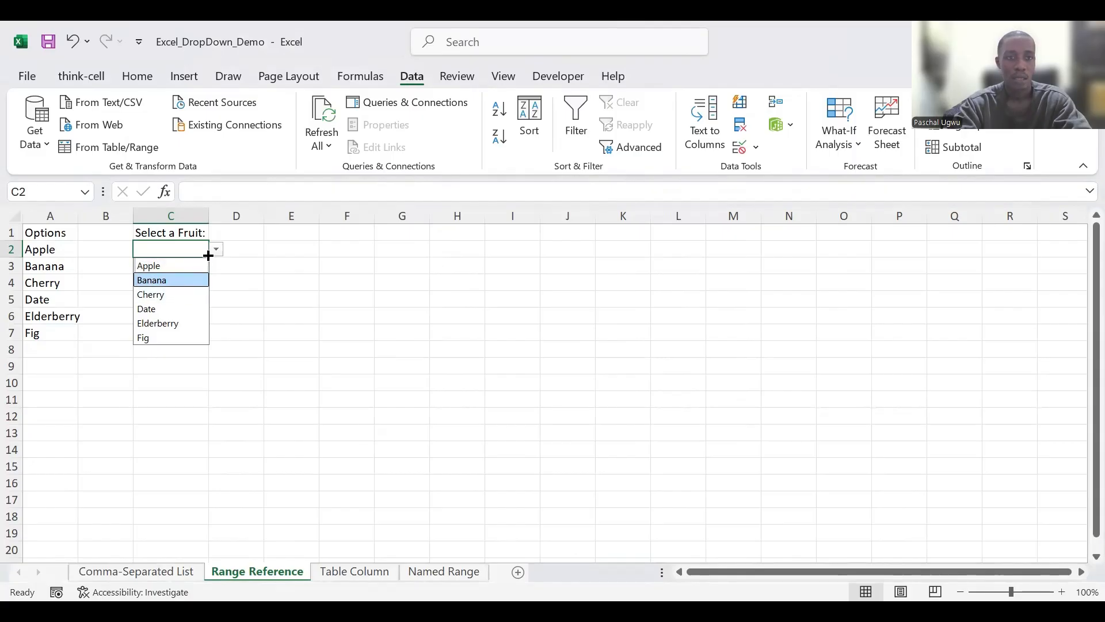
{"action": "left_click", "coordinate": [193, 324]}
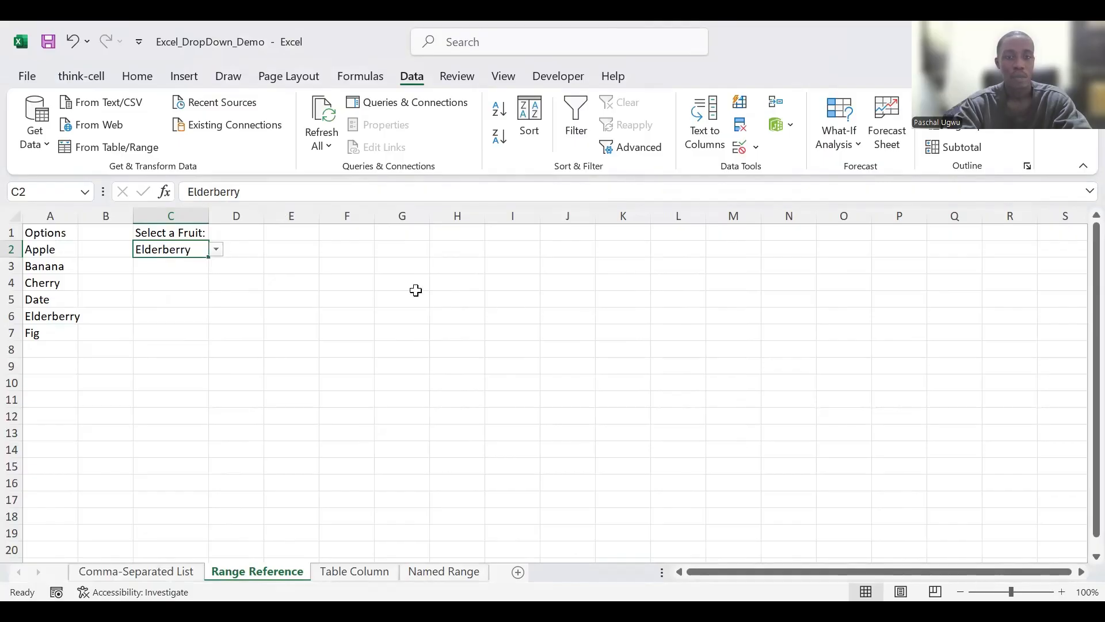
{"action": "left_click", "coordinate": [240, 236]}
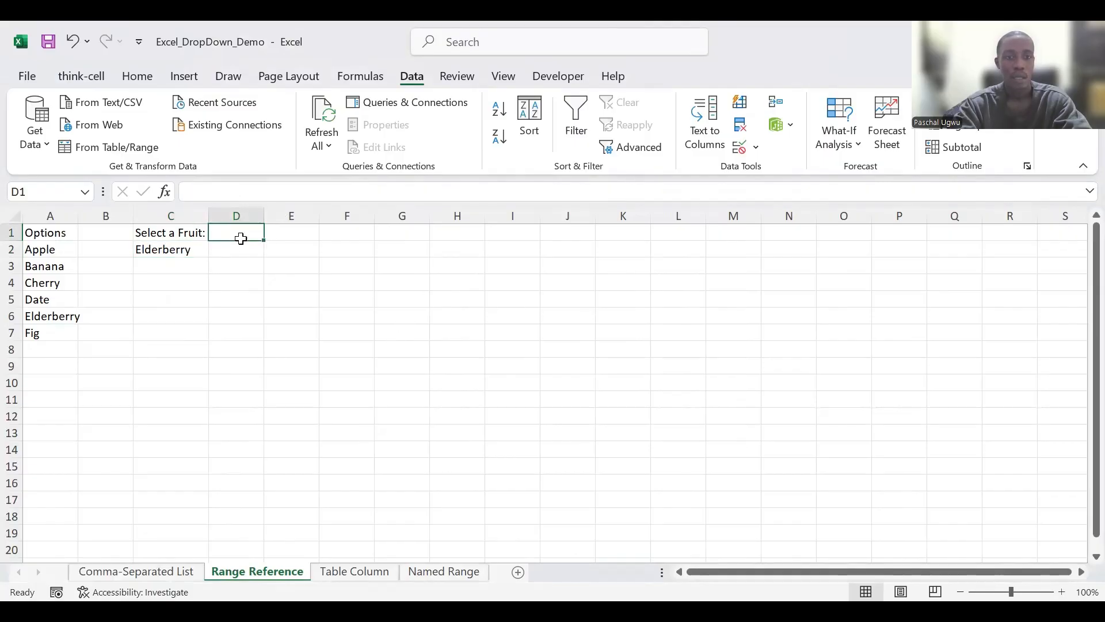
On the Table Column sheet, select the Items column A1:A6 and enter Products as its range name.
{"action": "left_click", "coordinate": [350, 572]}
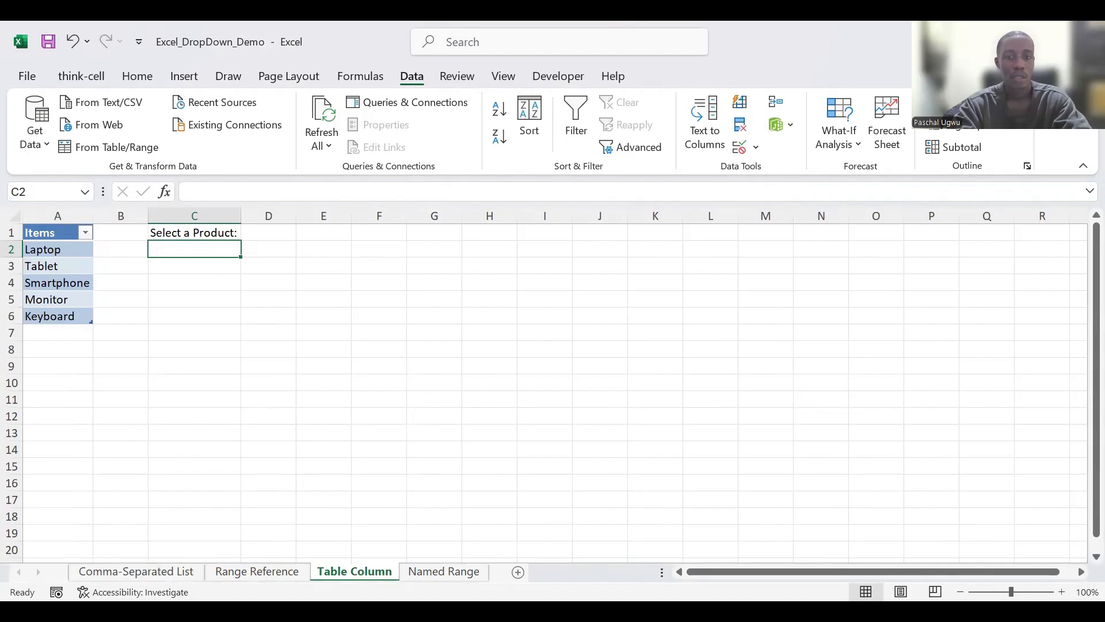
{"action": "key", "text": "alt+Tab"}
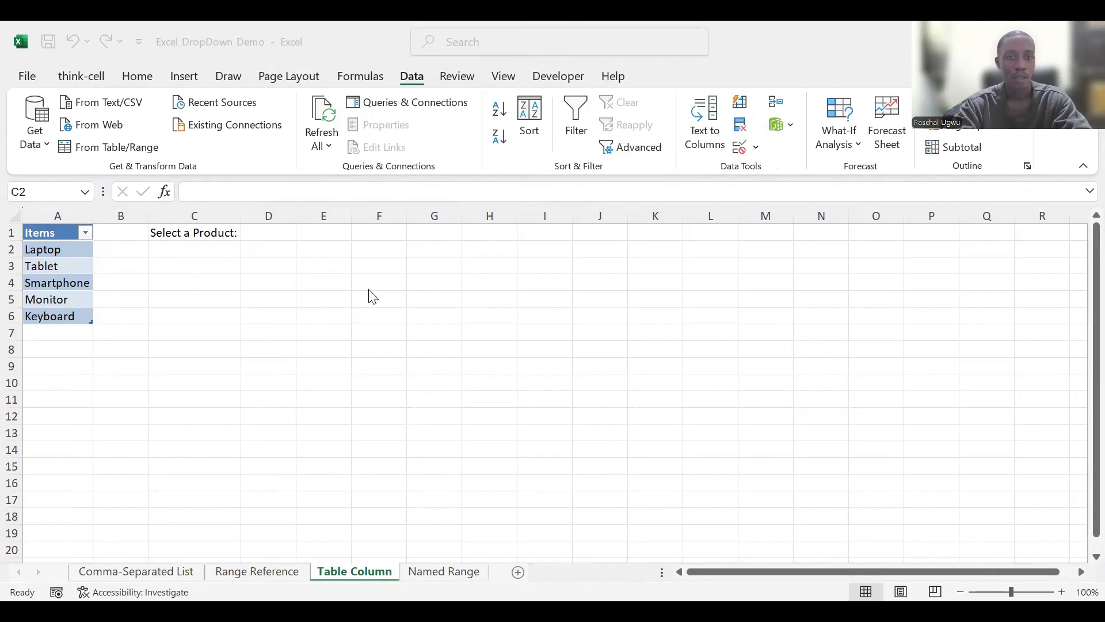
{"action": "left_click", "coordinate": [192, 251]}
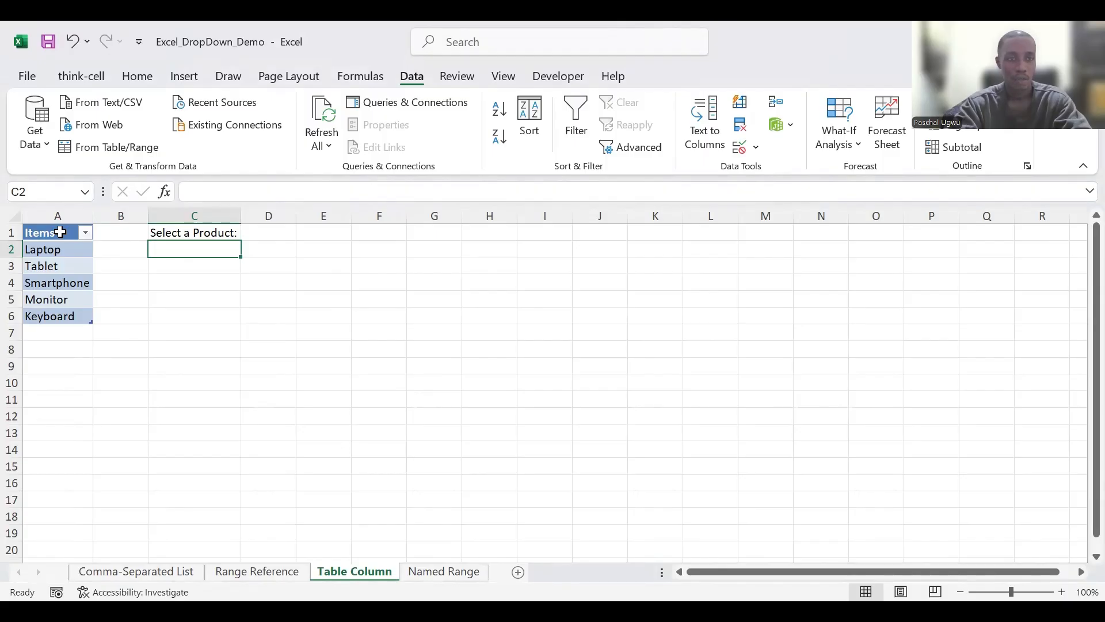
{"action": "left_click_drag", "start_coordinate": [61, 232], "coordinate": [62, 316]}
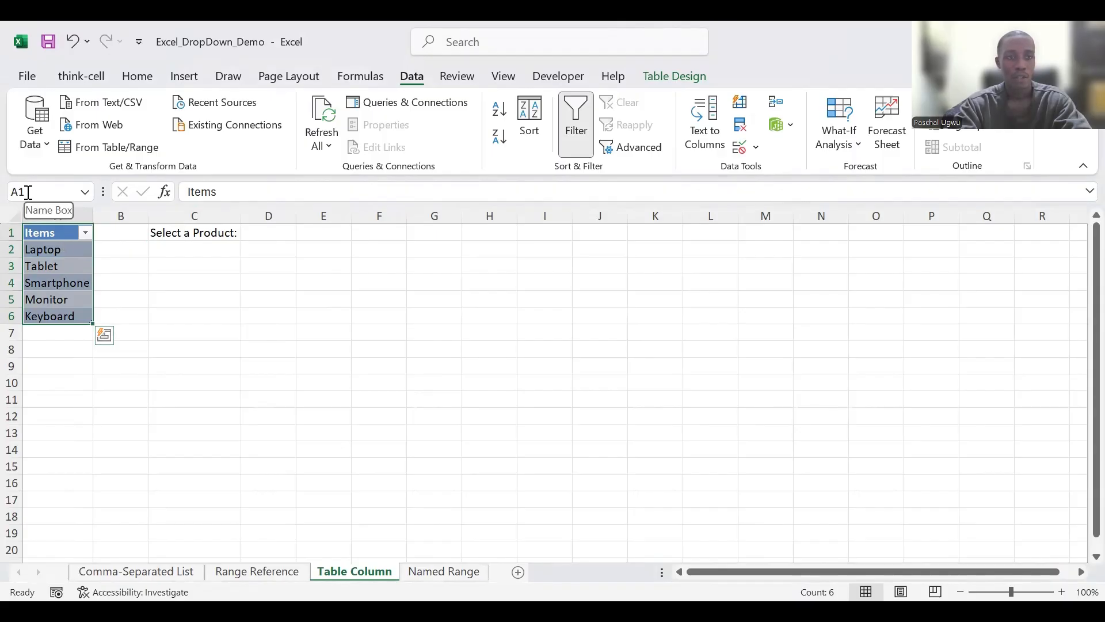
{"action": "left_click", "coordinate": [28, 193]}
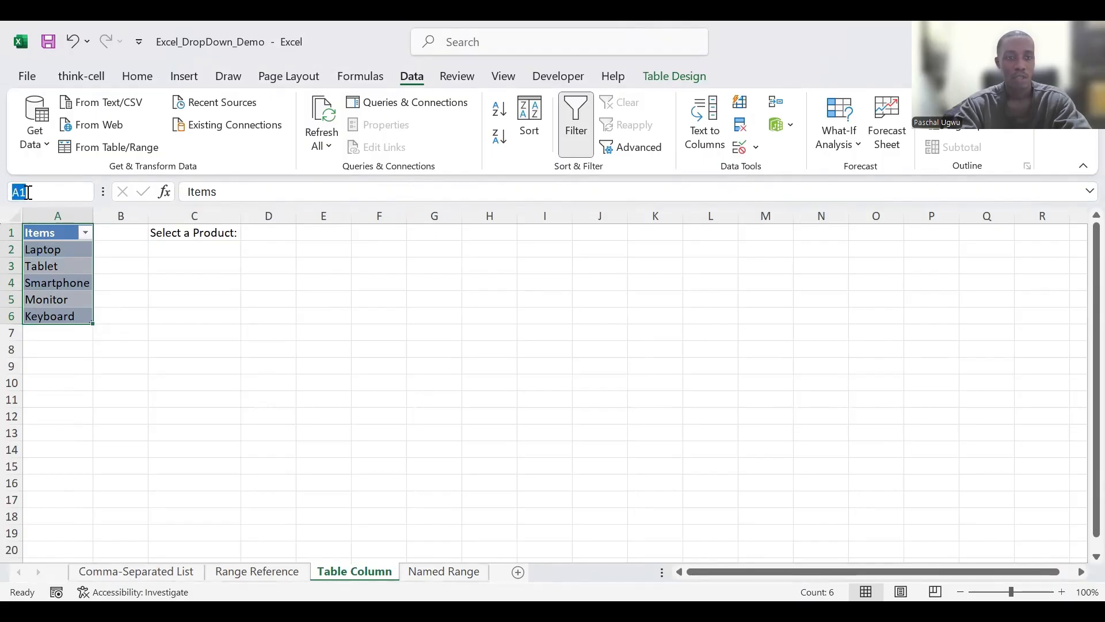
{"action": "type", "text": "Products"}
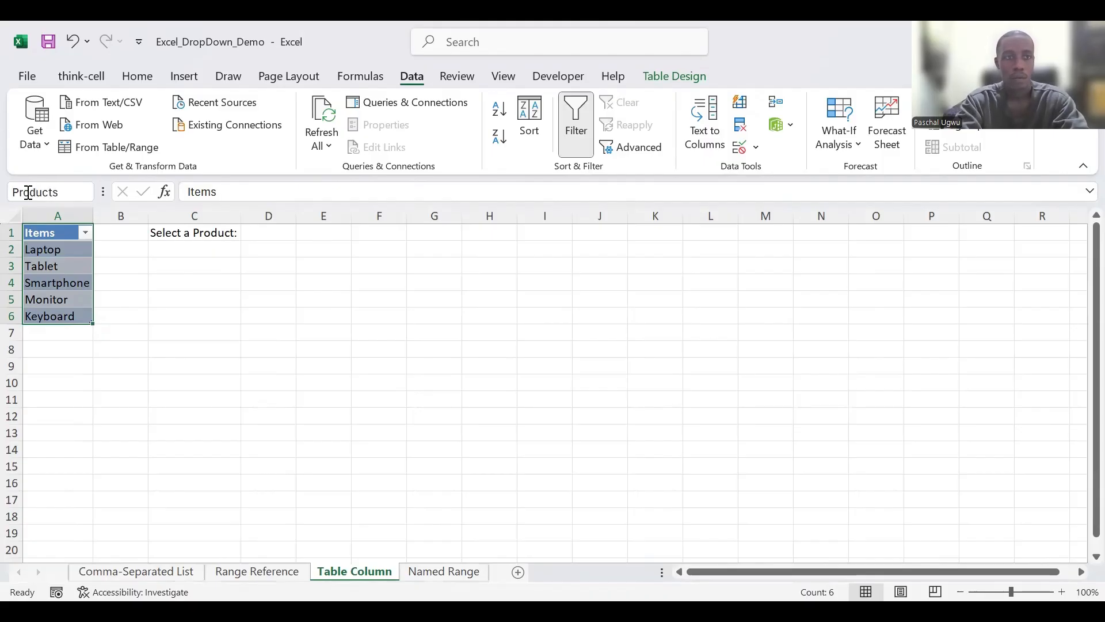
{"action": "key", "text": "Return"}
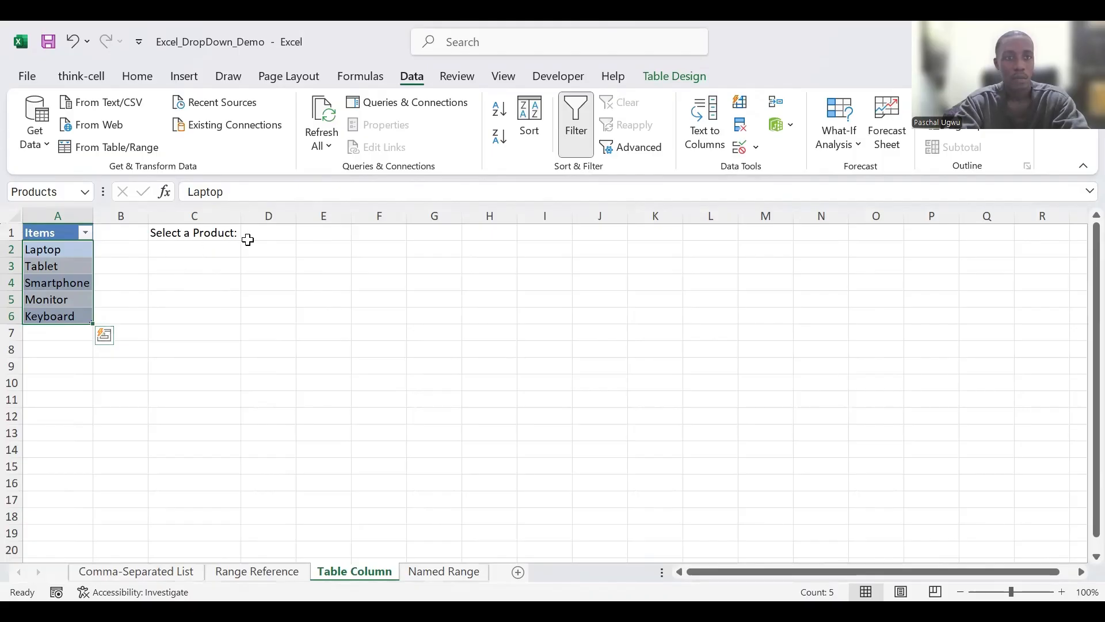
Start a data validation rule for the product cell C2 that allows a List.
{"action": "left_click", "coordinate": [215, 244]}
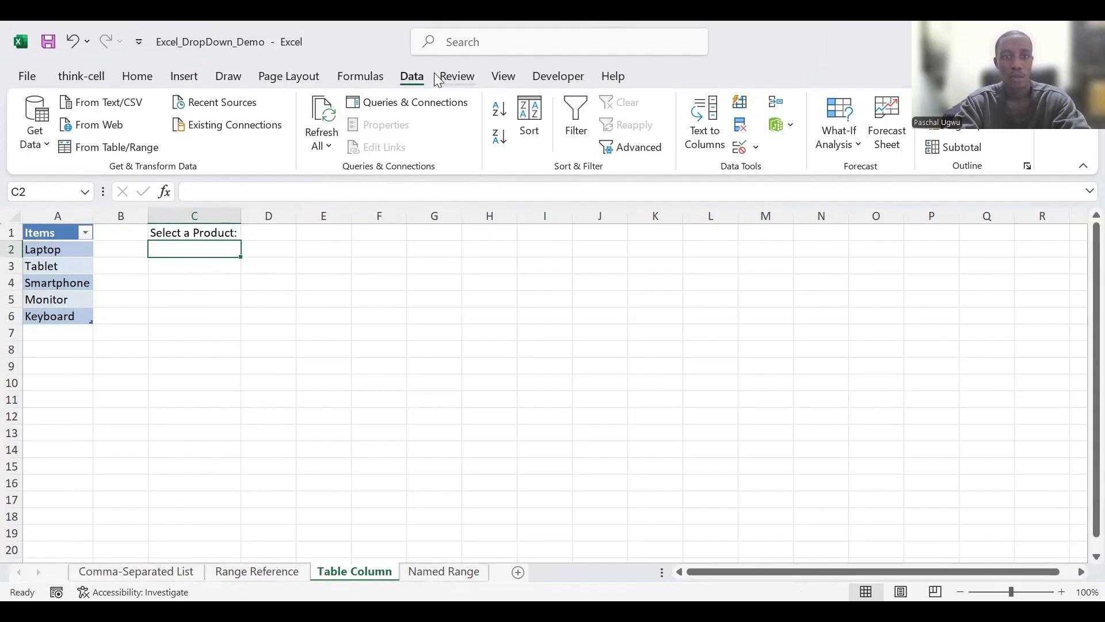
{"action": "left_click", "coordinate": [756, 149]}
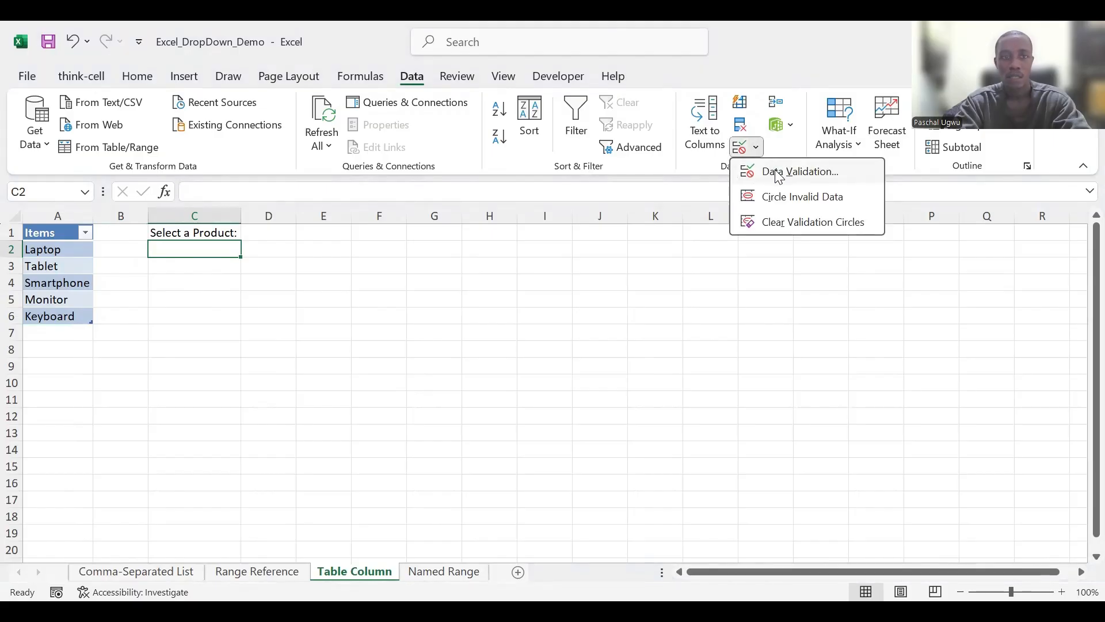
{"action": "left_click", "coordinate": [800, 172]}
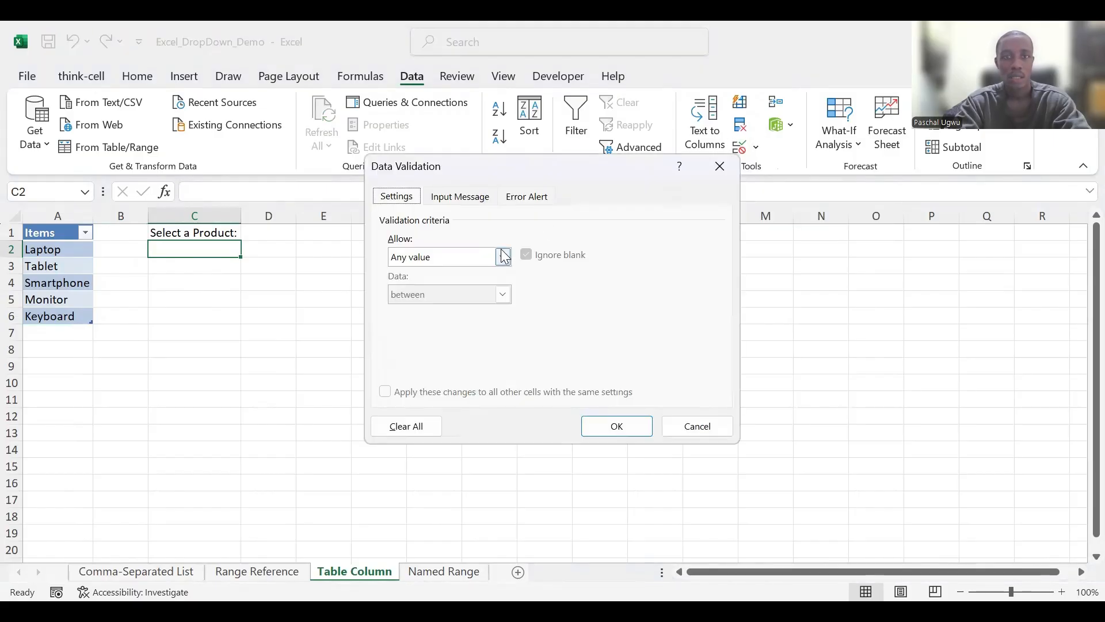
{"action": "left_click", "coordinate": [504, 257]}
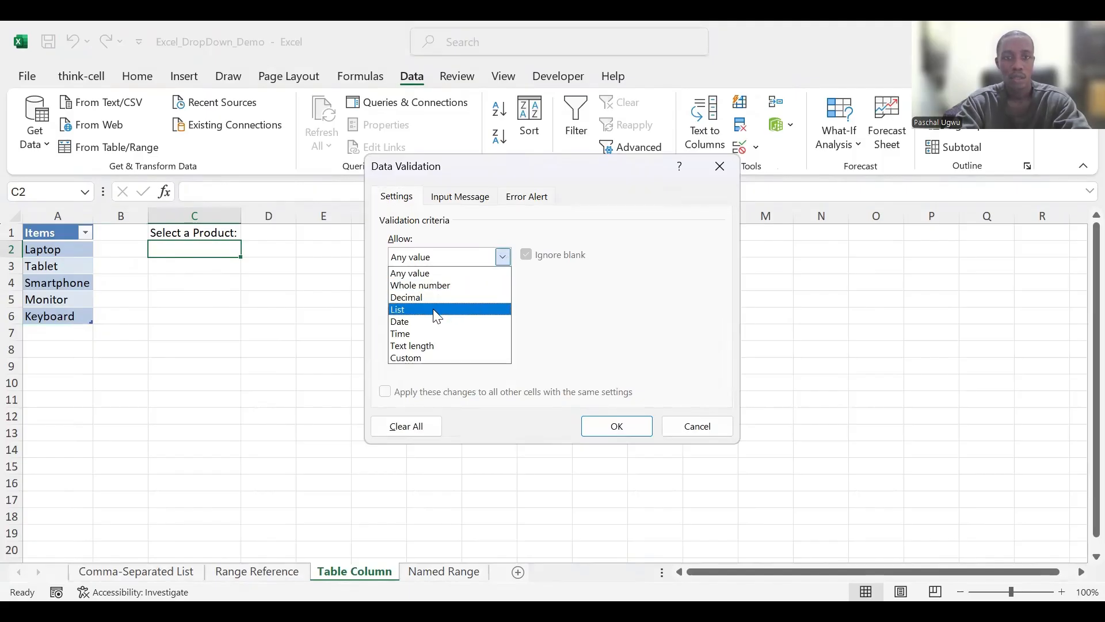
{"action": "left_click", "coordinate": [438, 309]}
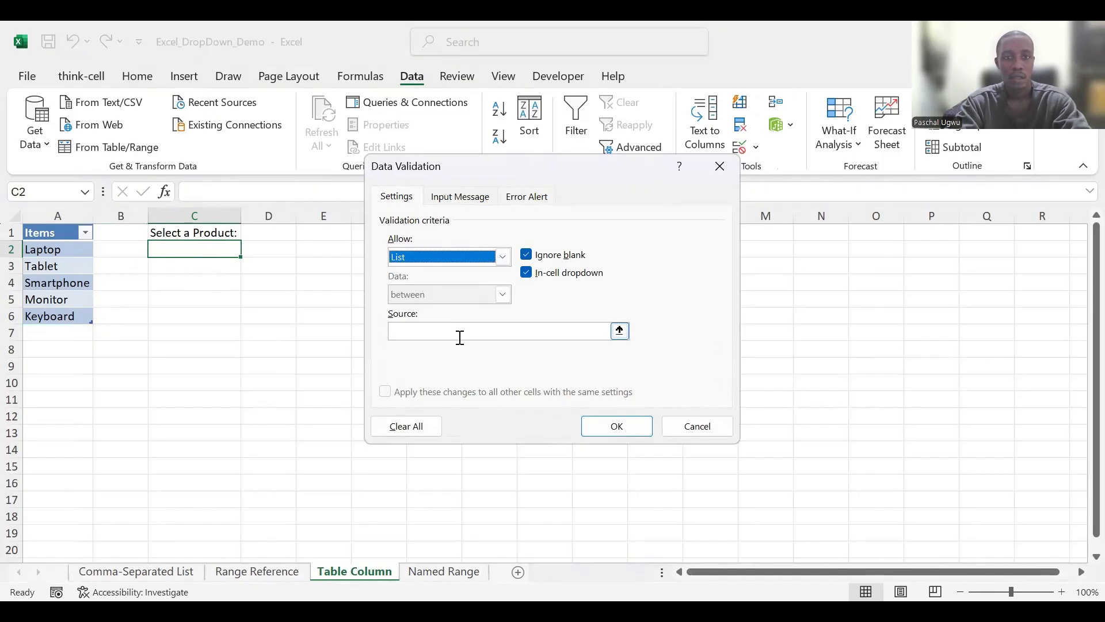
Set the list source to =INDIRECT("Products[Items]") and apply the validation to C2.
{"action": "left_click", "coordinate": [493, 335]}
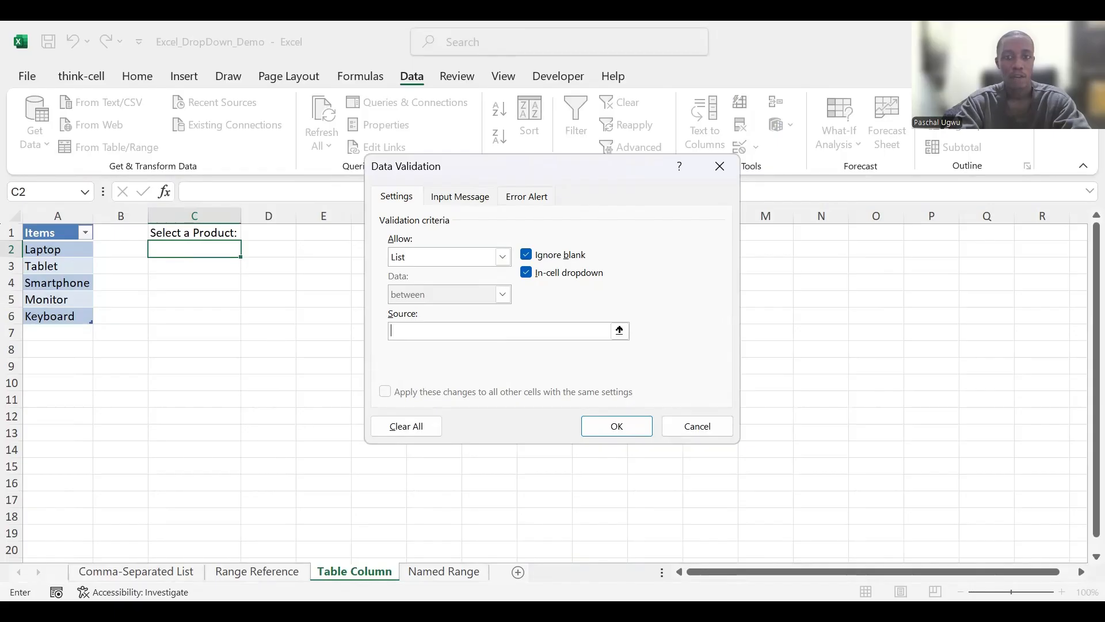
{"action": "key", "text": "alt+Tab"}
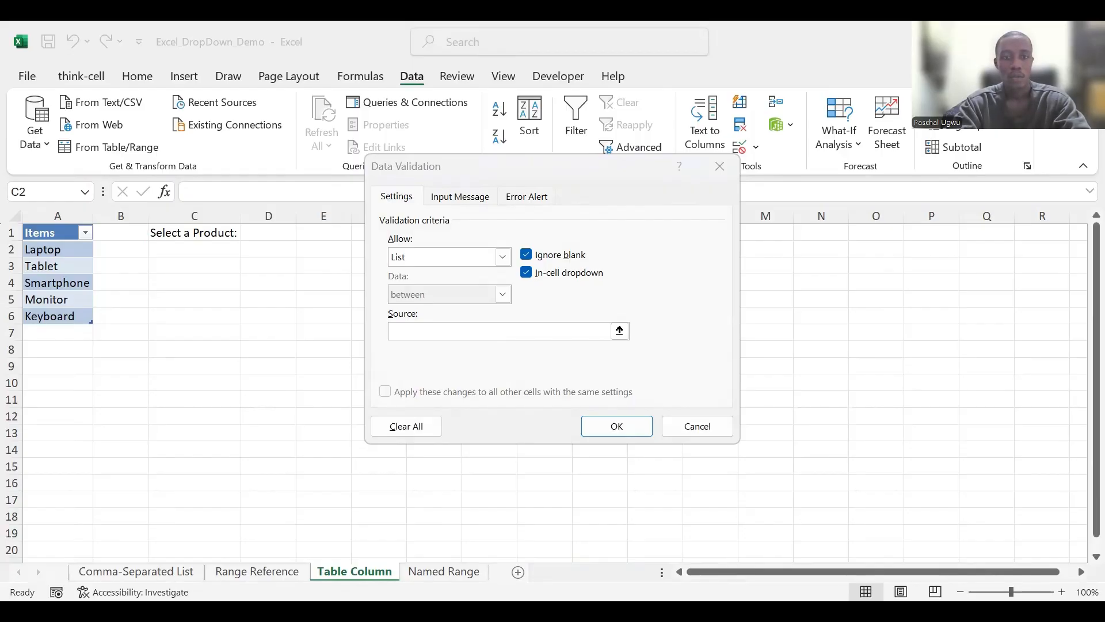
{"action": "left_click", "coordinate": [478, 330]}
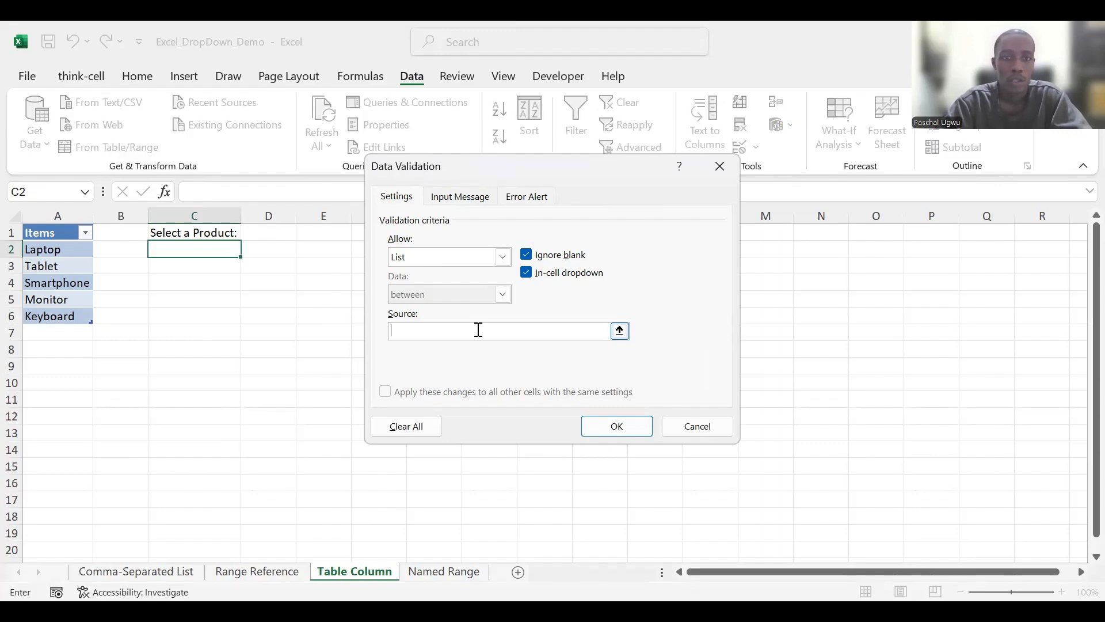
{"action": "type", "text": "="}
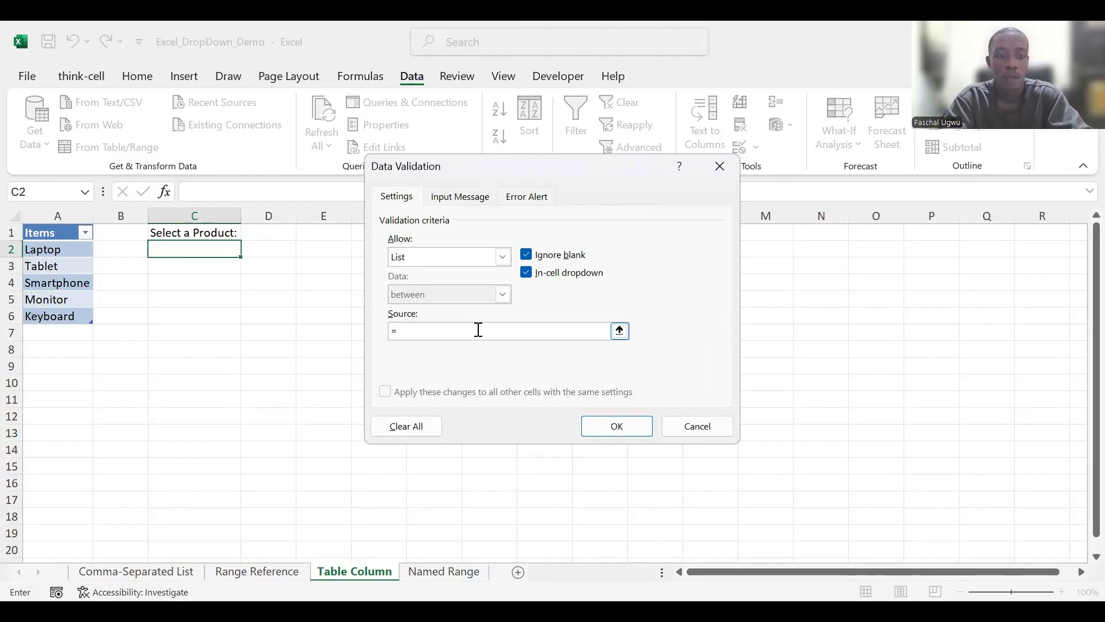
{"action": "type", "text": "IND"}
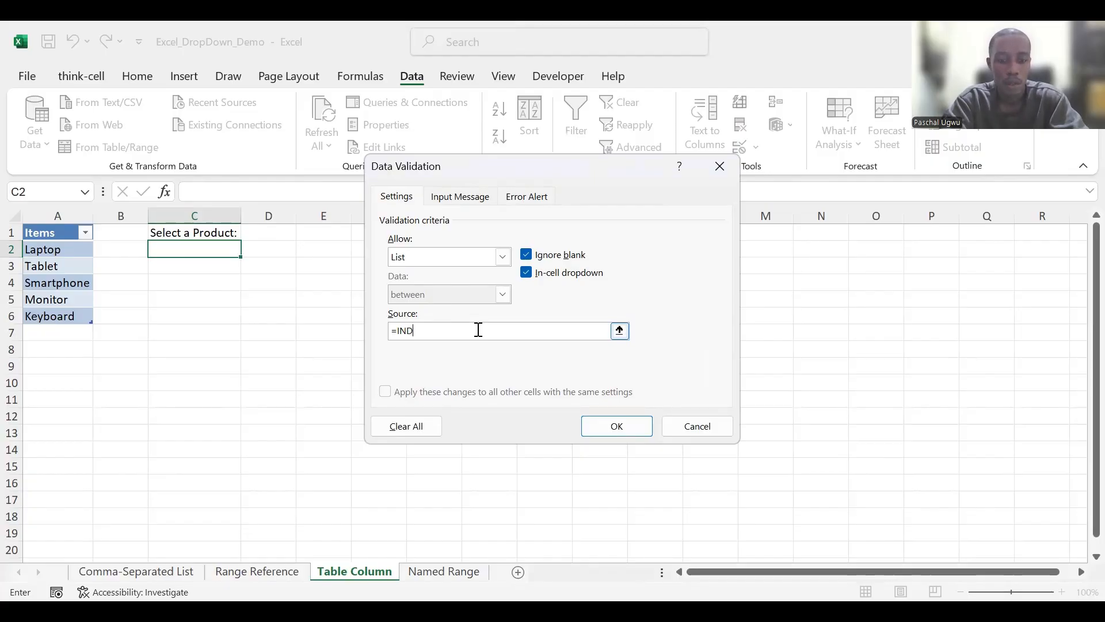
{"action": "type", "text": "IRECT"}
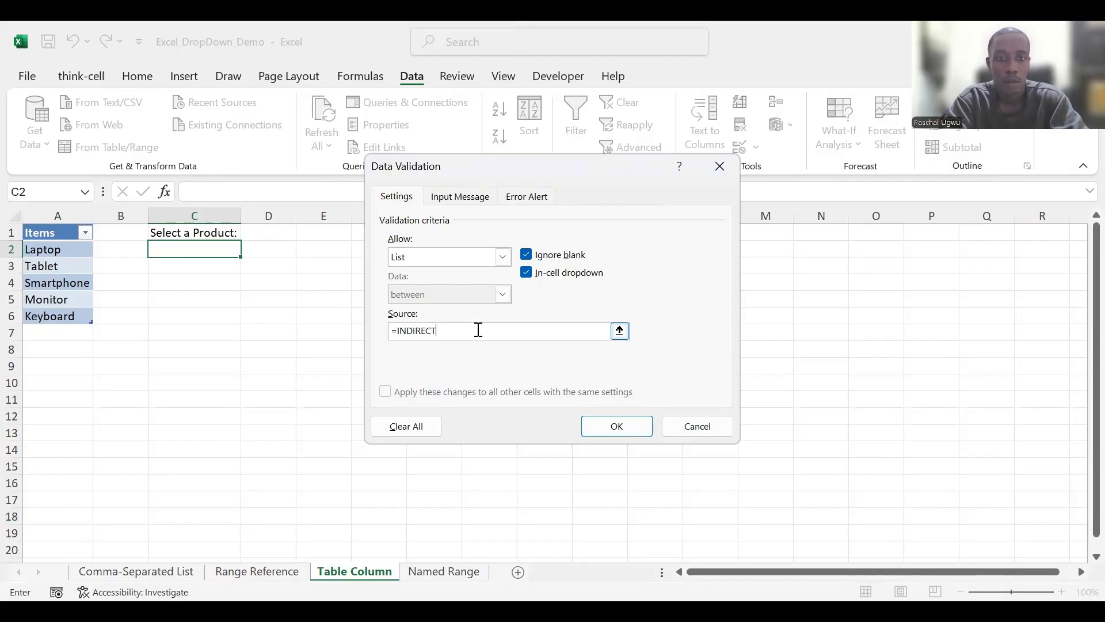
{"action": "type", "text": "("}
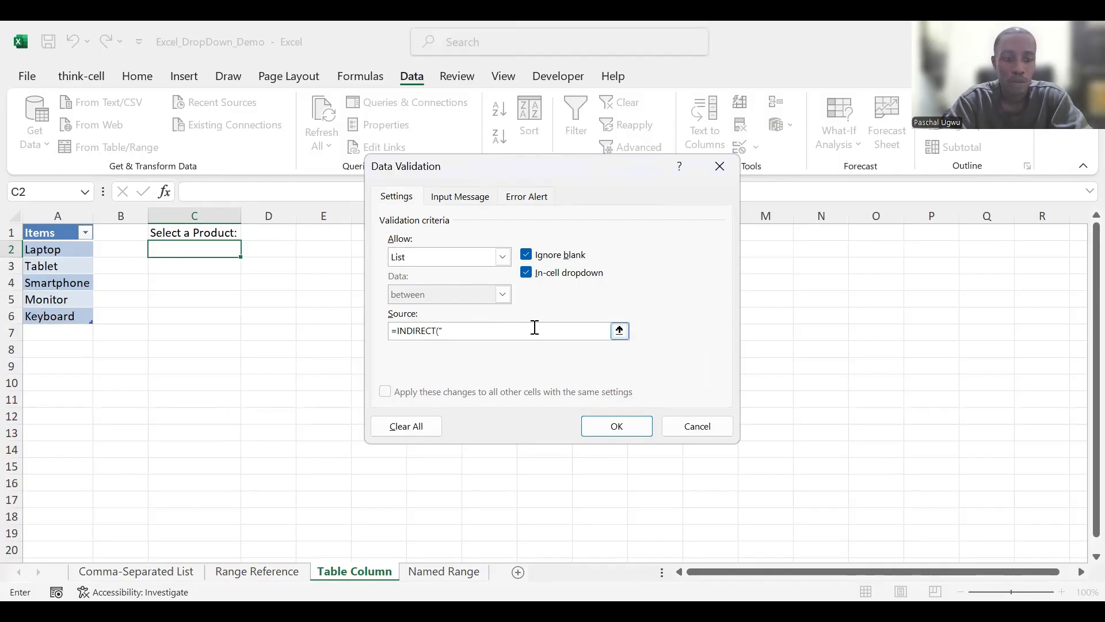
{"action": "type", "text": "Pro"}
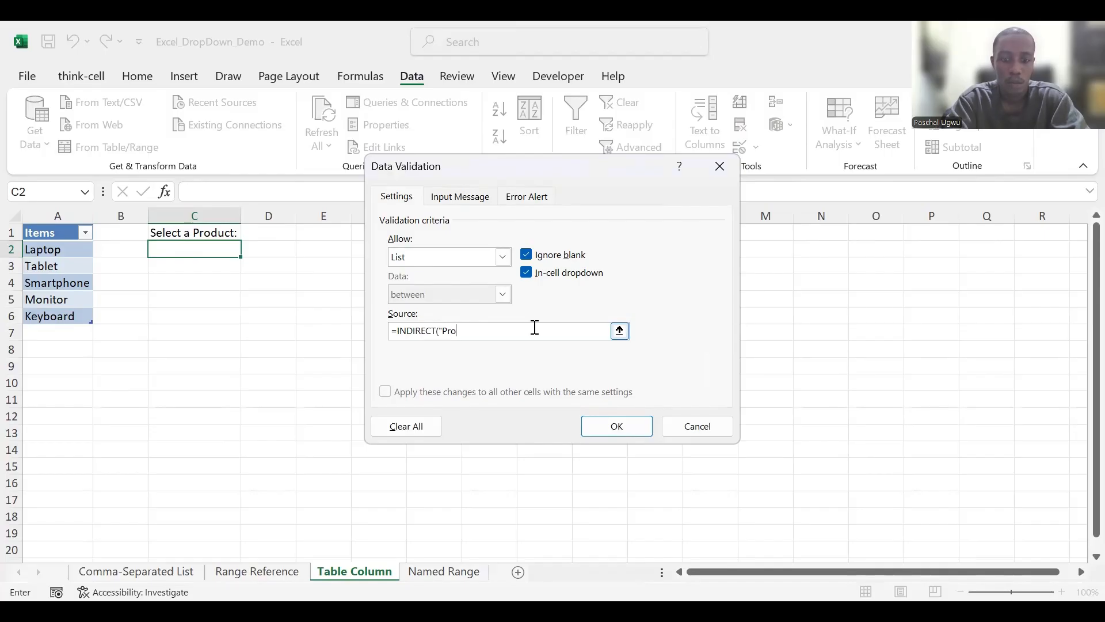
{"action": "type", "text": "ducts["}
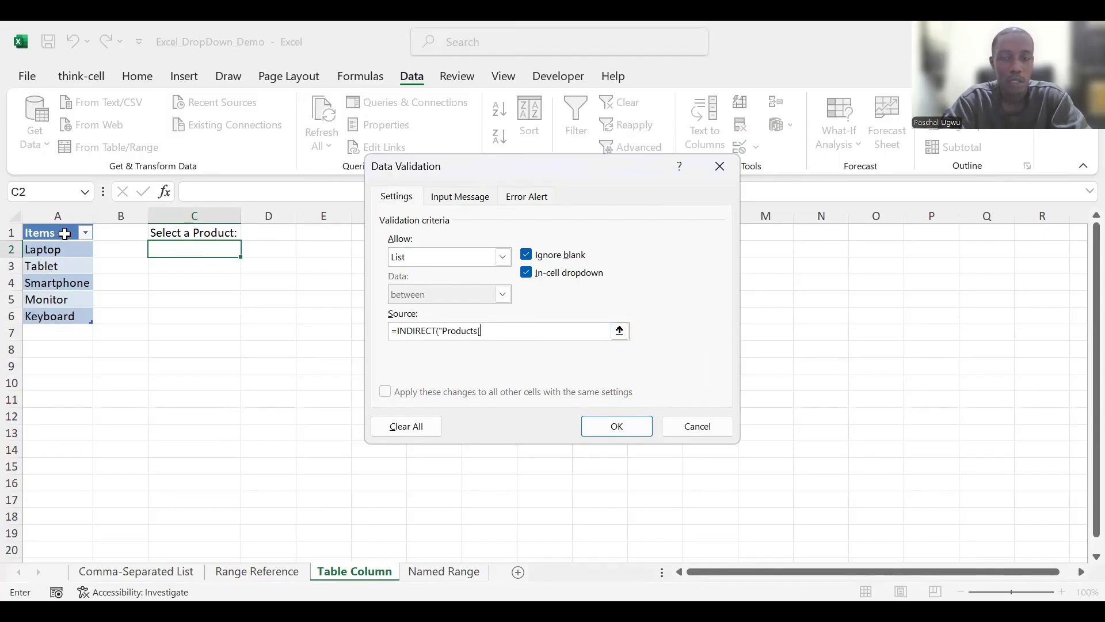
{"action": "type", "text": "Items"}
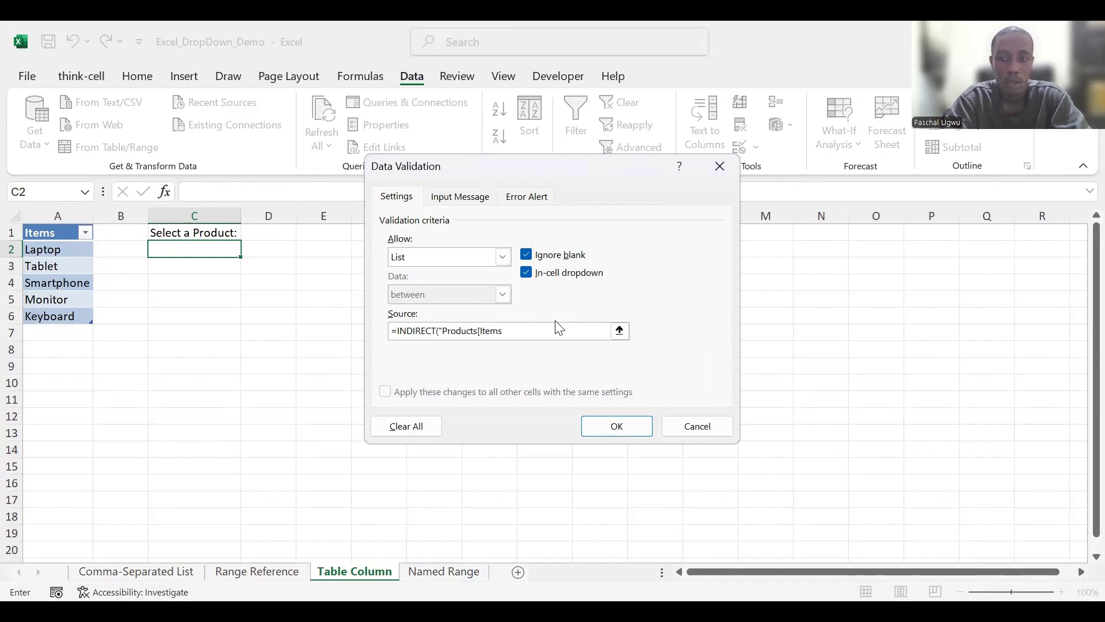
{"action": "type", "text": "]\")"}
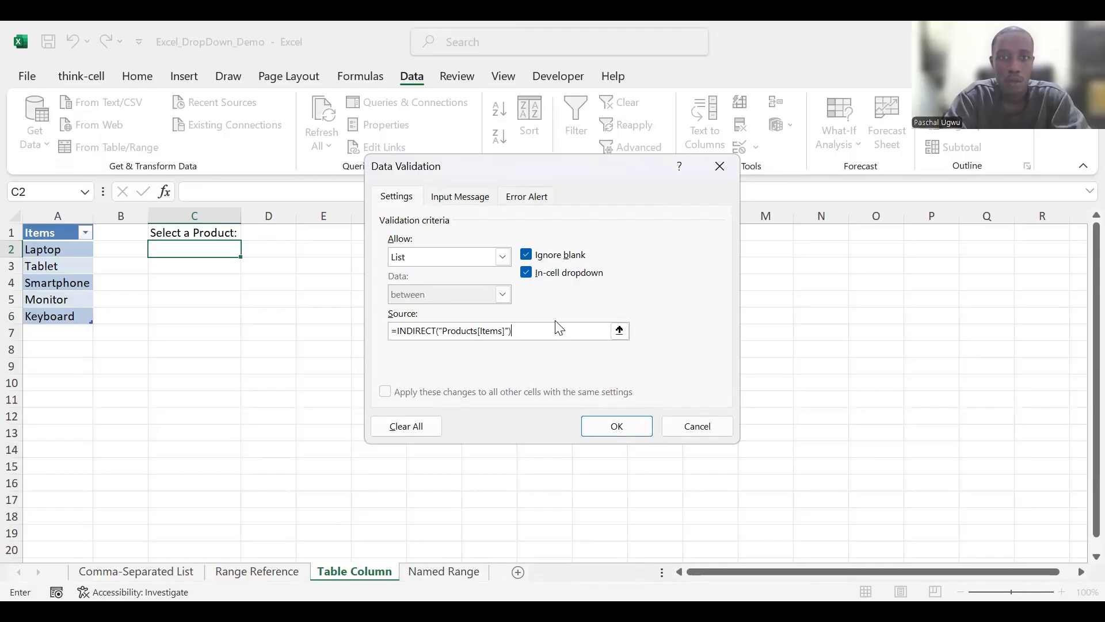
{"action": "left_click", "coordinate": [616, 427]}
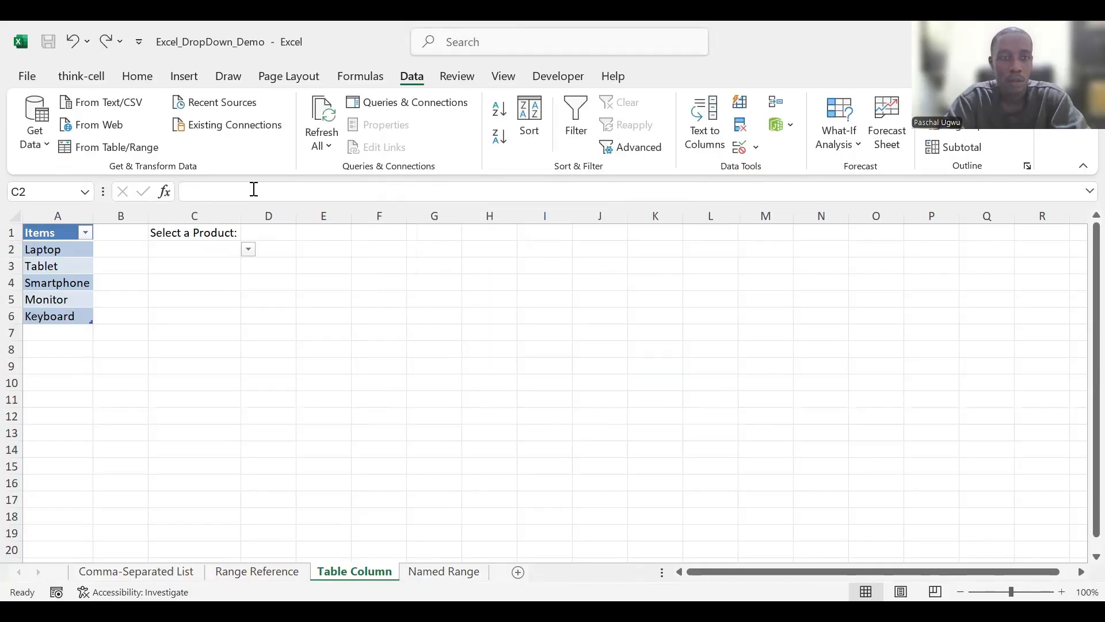
Try the product drop-down in C2 by choosing Smartphone, Keyboard and finally Monitor.
{"action": "left_click", "coordinate": [249, 249]}
{"action": "left_click", "coordinate": [212, 294]}
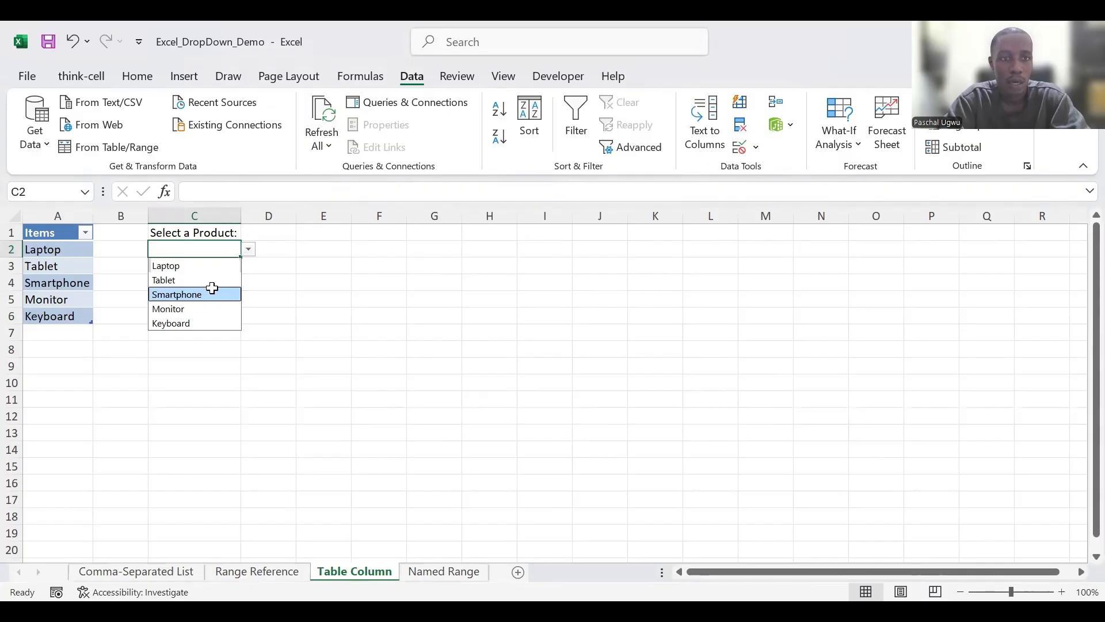
{"action": "left_click", "coordinate": [249, 249]}
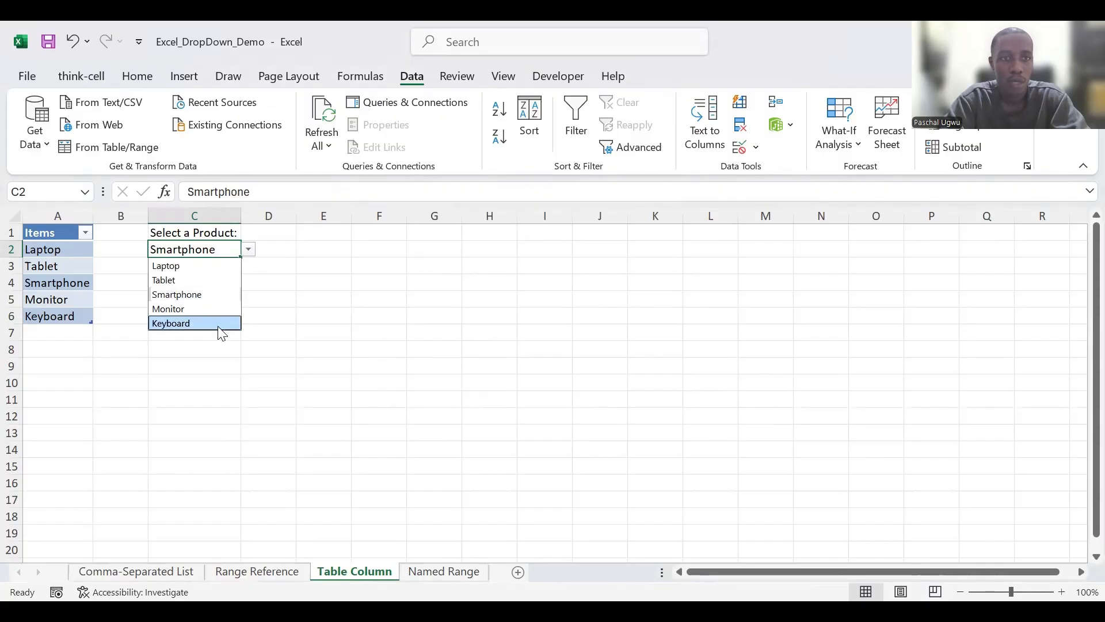
{"action": "left_click", "coordinate": [218, 327]}
{"action": "left_click", "coordinate": [248, 253]}
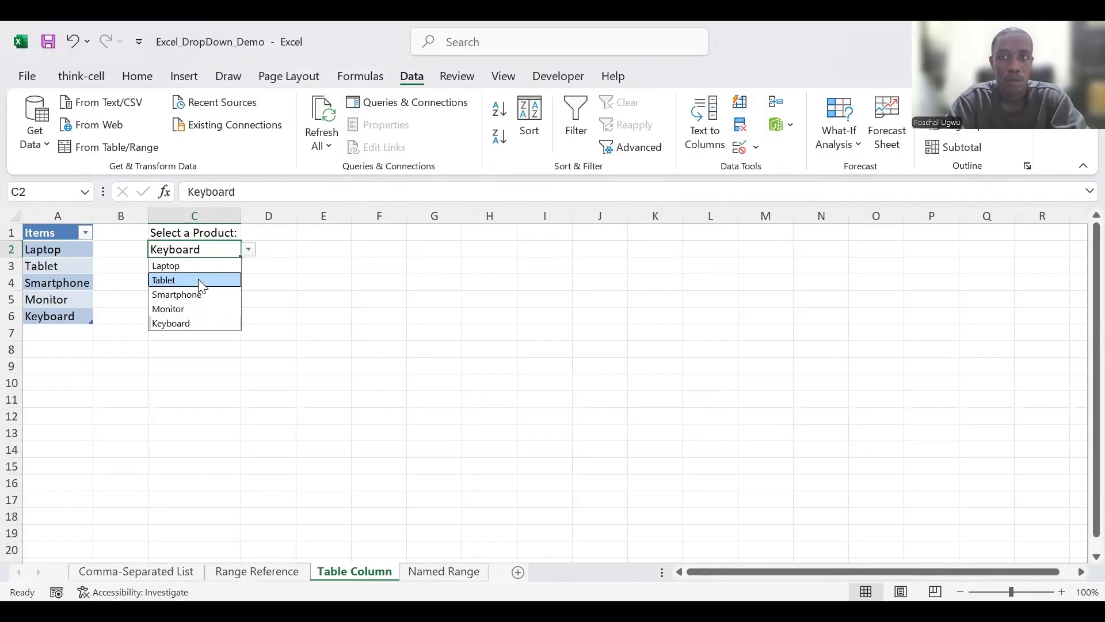
{"action": "left_click", "coordinate": [196, 309]}
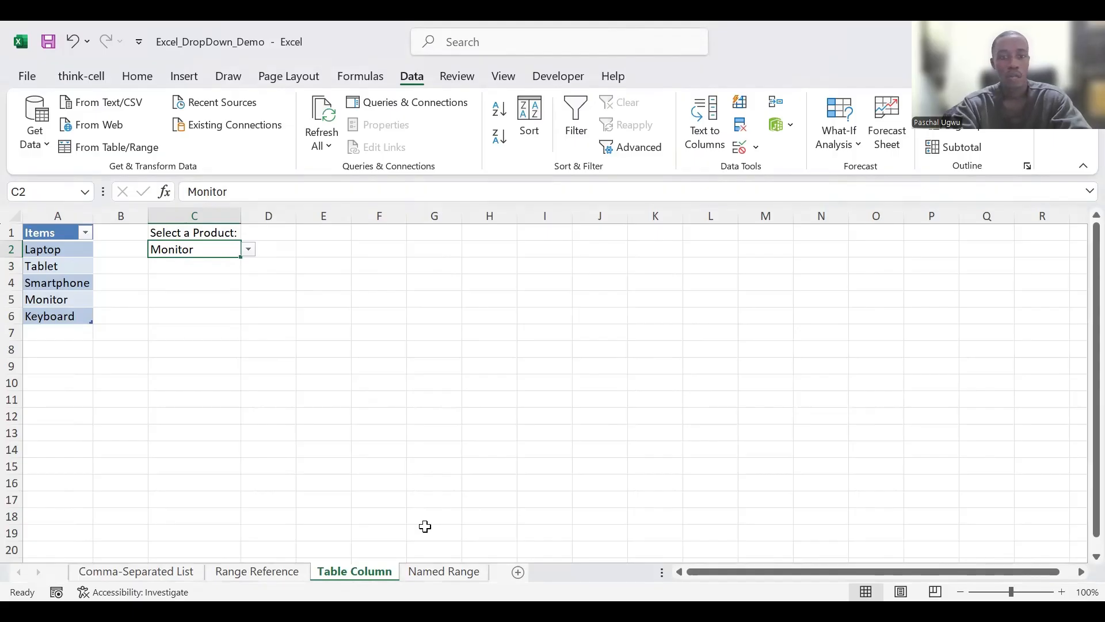
On the Named Range sheet, select the city names in A2:A6 and check the name assigned to that range.
{"action": "left_click", "coordinate": [427, 570]}
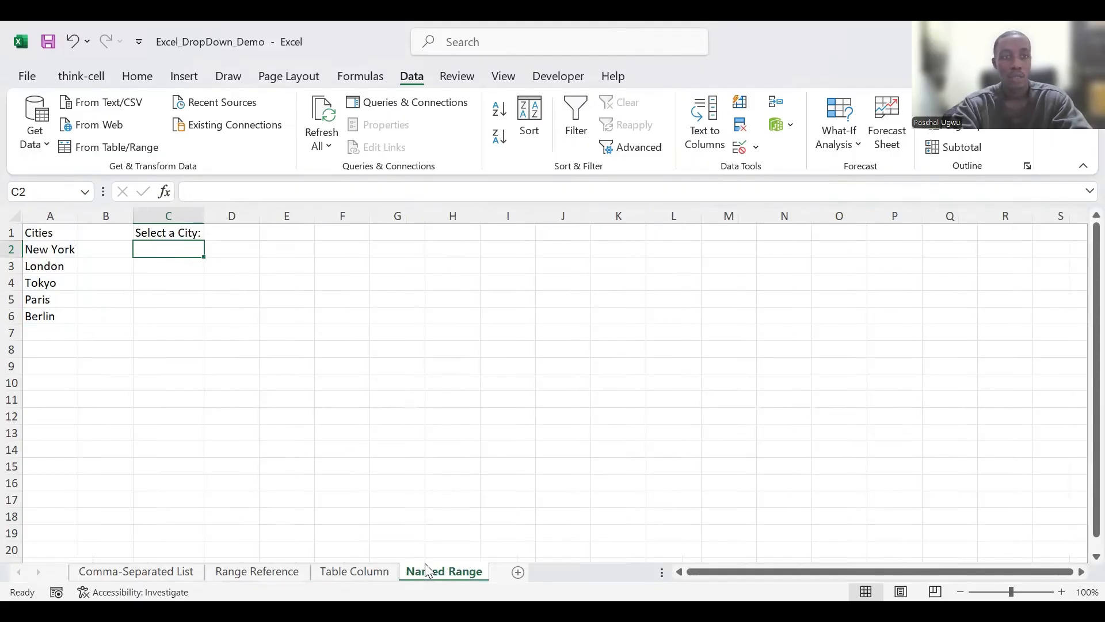
{"action": "left_click", "coordinate": [41, 251]}
{"action": "left_click_drag", "start_coordinate": [41, 251], "coordinate": [46, 317]}
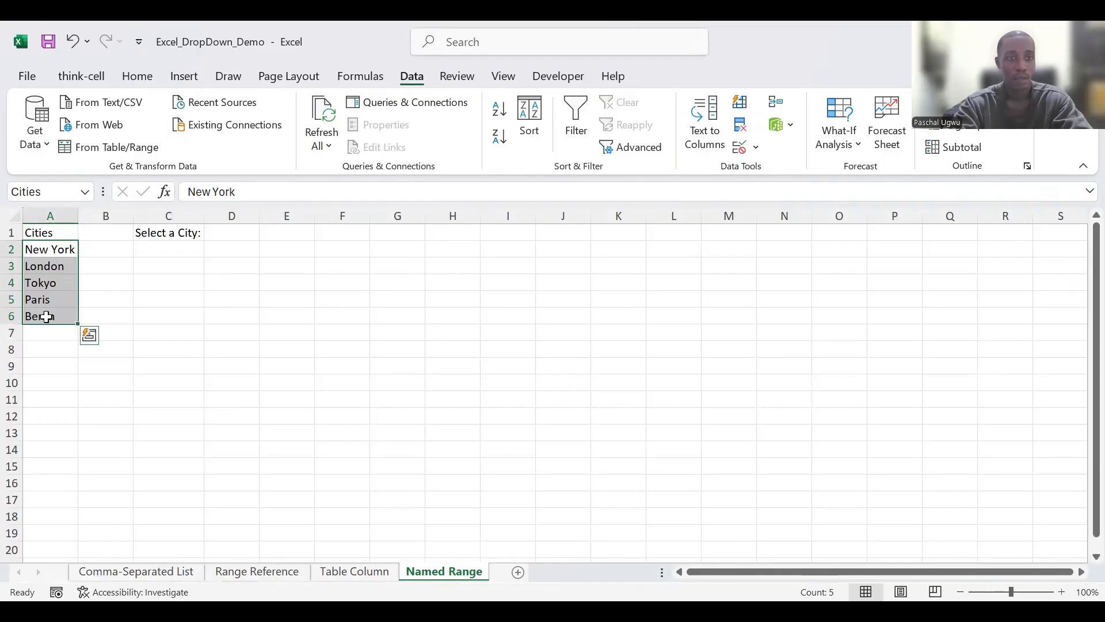
{"action": "left_click", "coordinate": [46, 193]}
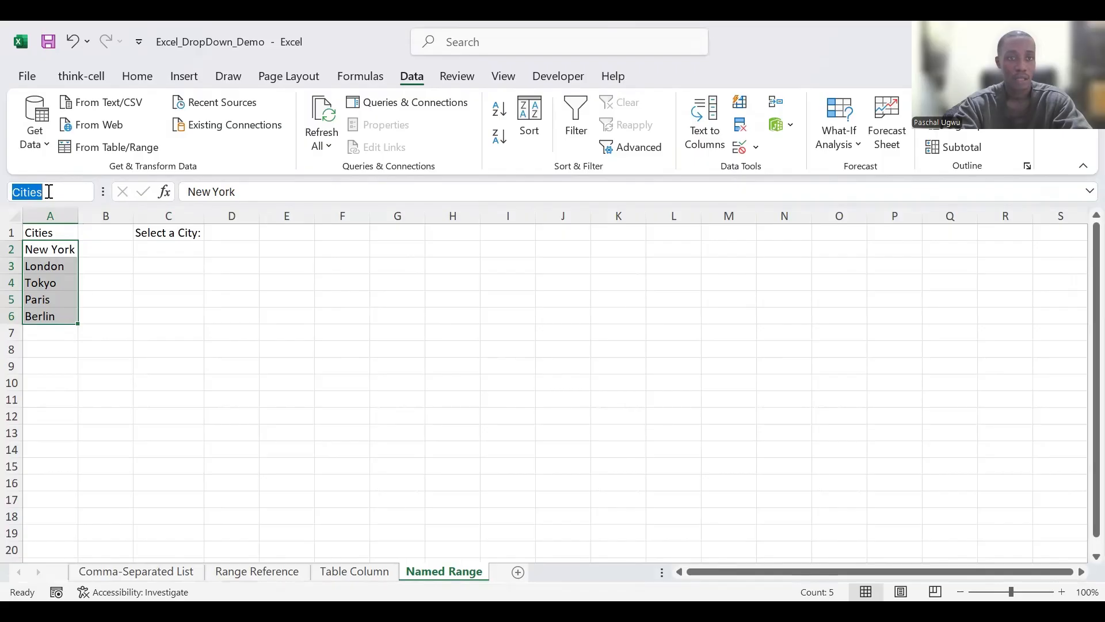
Add a data validation rule to the city cell C2 that allows a List with the source =Cities.
{"action": "left_click", "coordinate": [164, 252]}
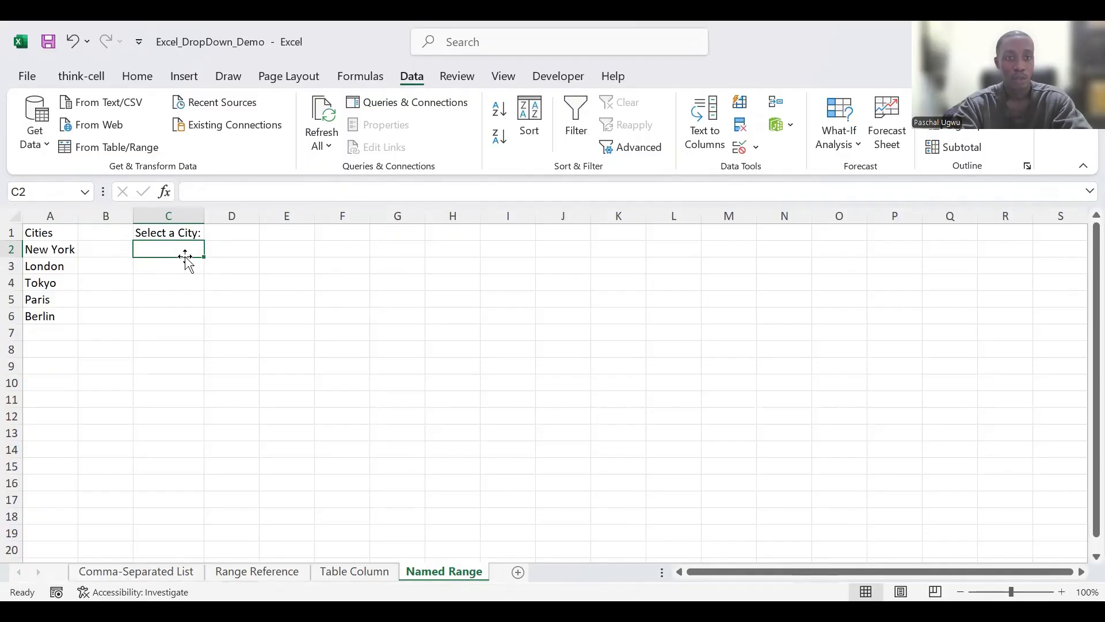
{"action": "left_click", "coordinate": [764, 153]}
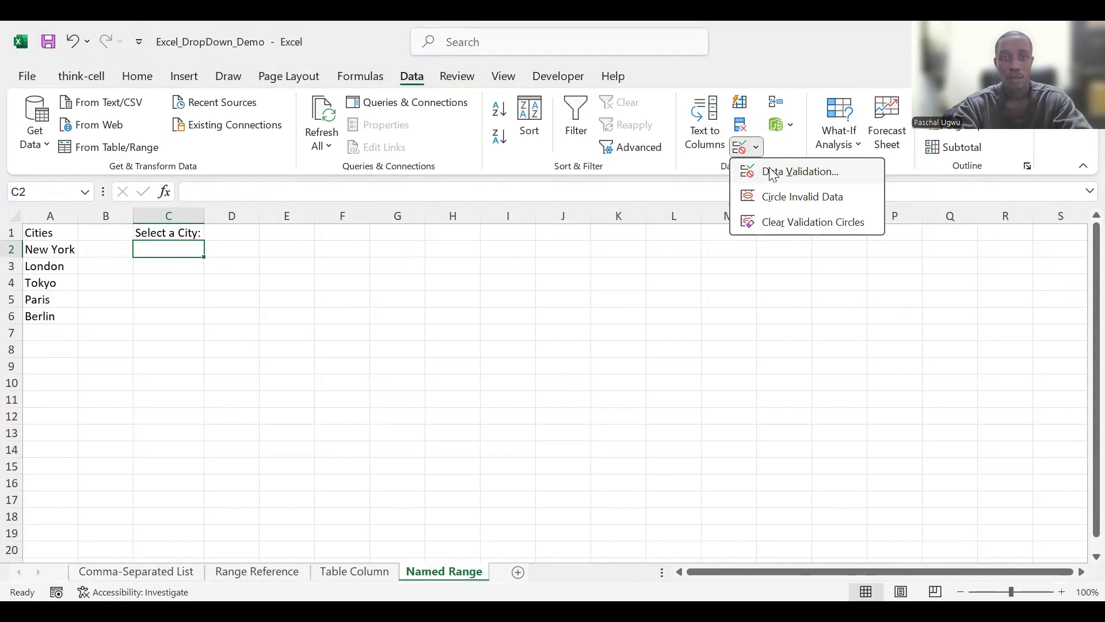
{"action": "left_click", "coordinate": [773, 175]}
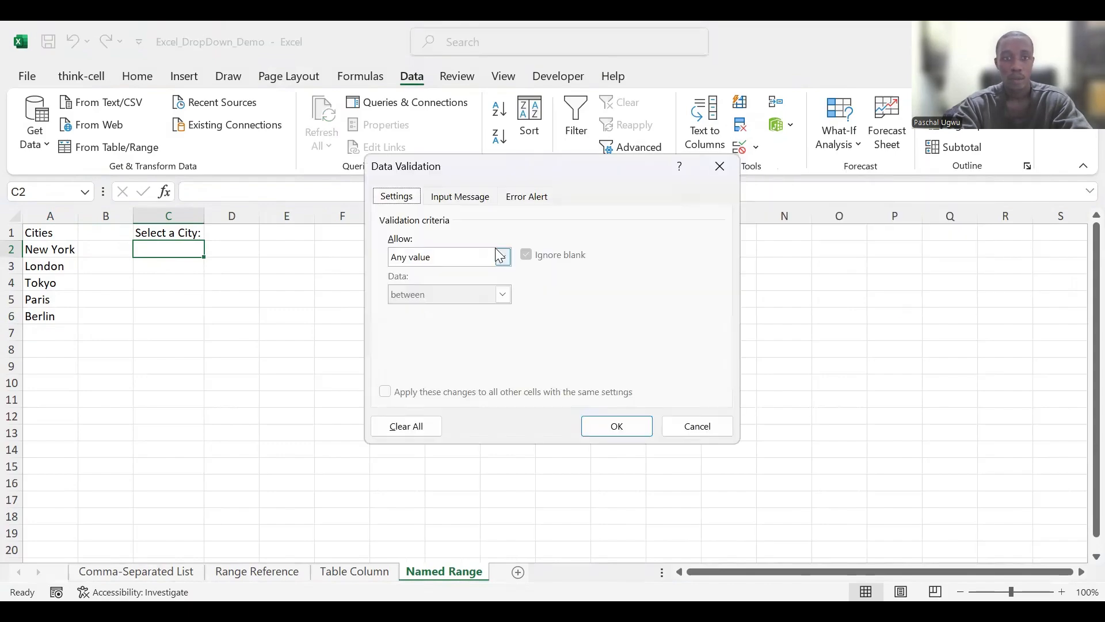
{"action": "left_click", "coordinate": [496, 250]}
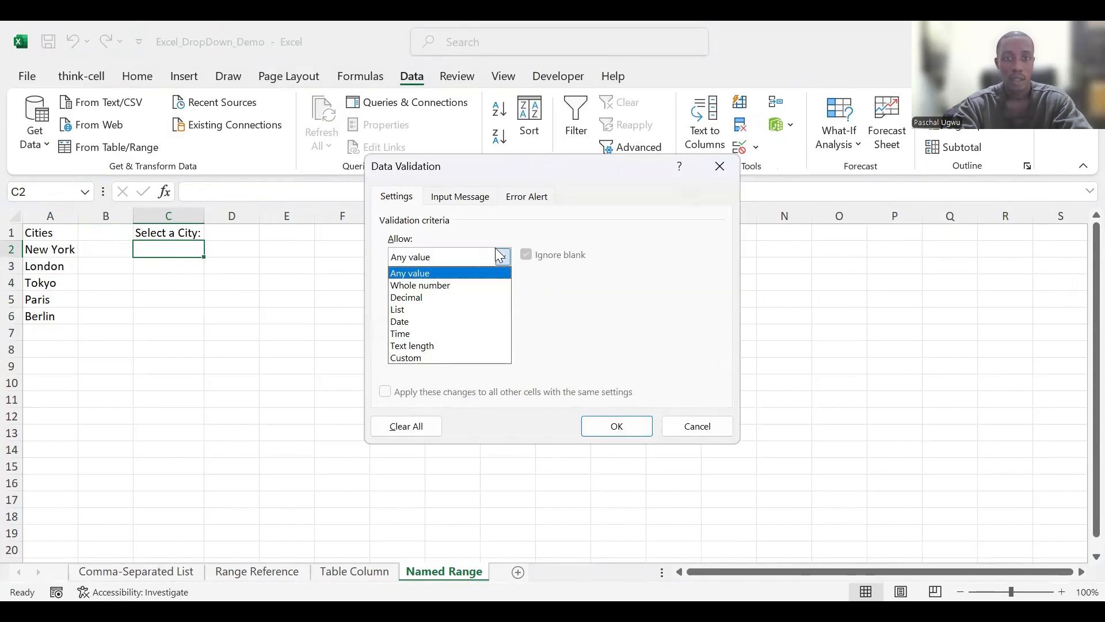
{"action": "left_click", "coordinate": [407, 311]}
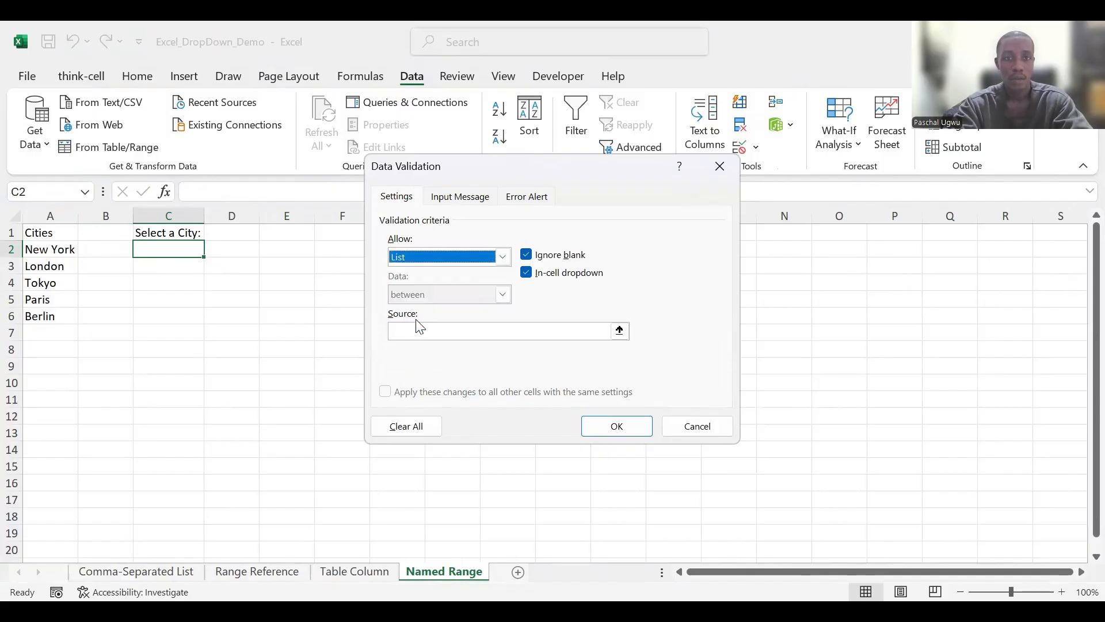
{"action": "left_click", "coordinate": [420, 326]}
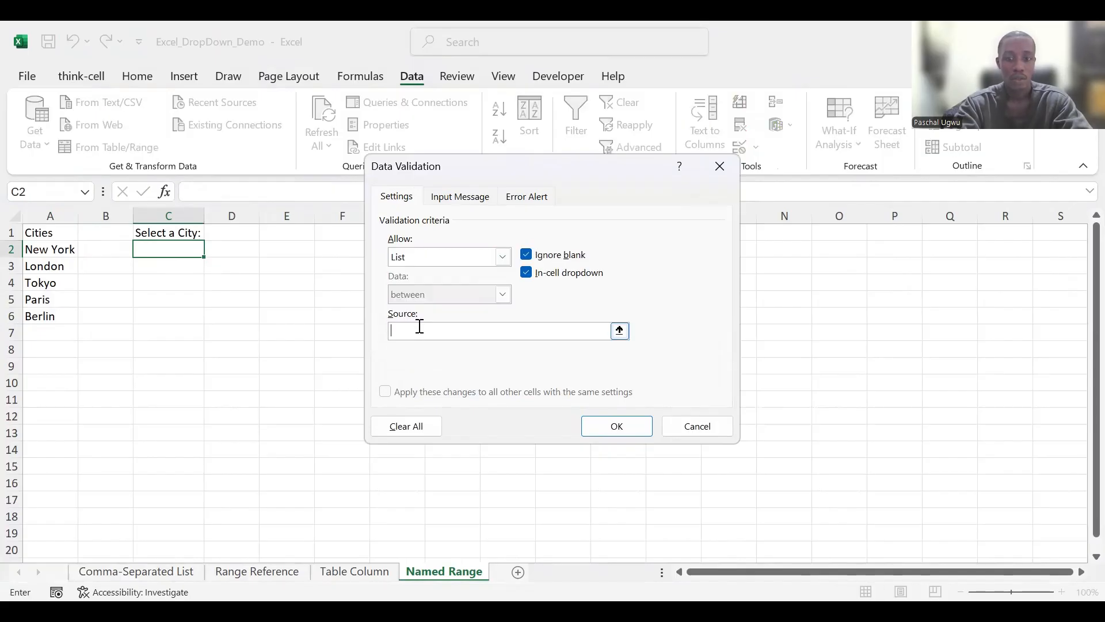
{"action": "type", "text": "=Cities"}
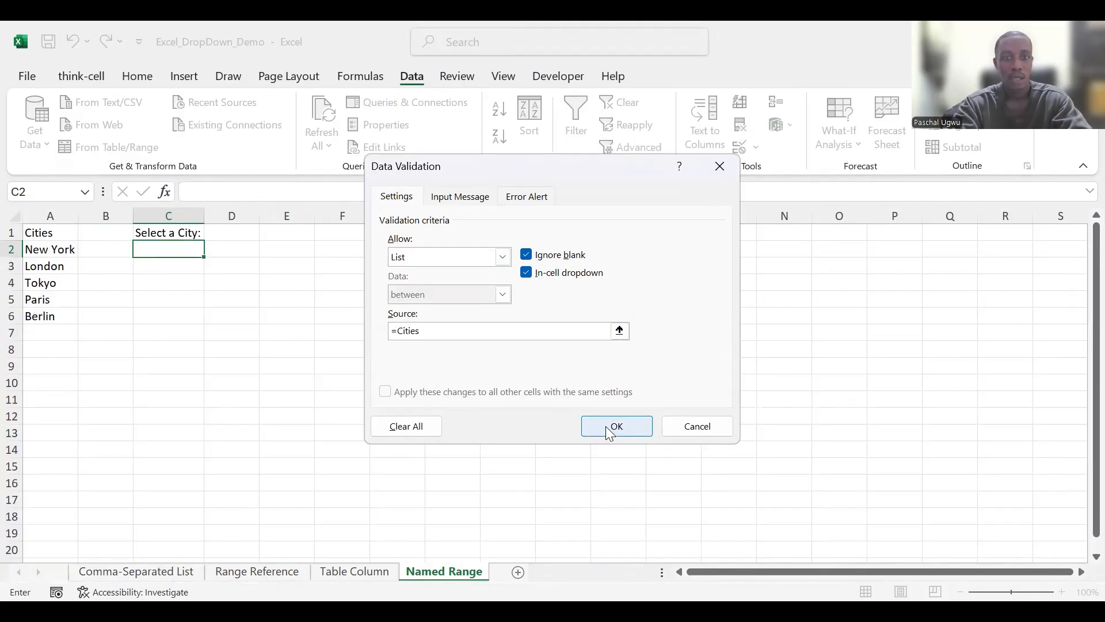
Try the city drop-down in C2 by choosing London and finally Paris.
{"action": "left_click", "coordinate": [211, 249]}
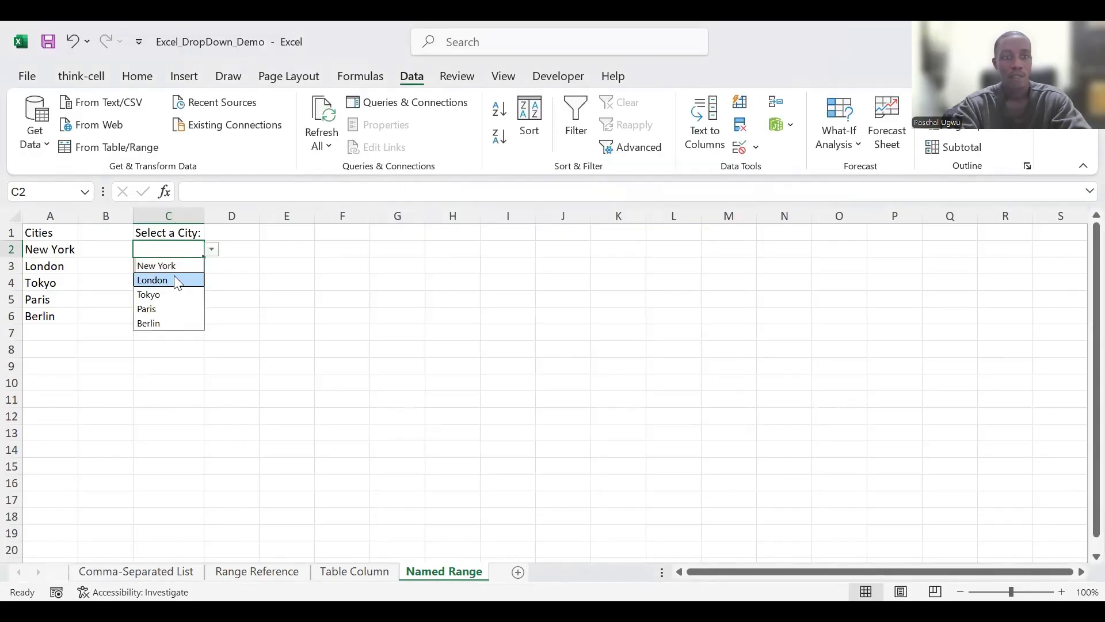
{"action": "left_click", "coordinate": [173, 277]}
{"action": "left_click", "coordinate": [216, 247]}
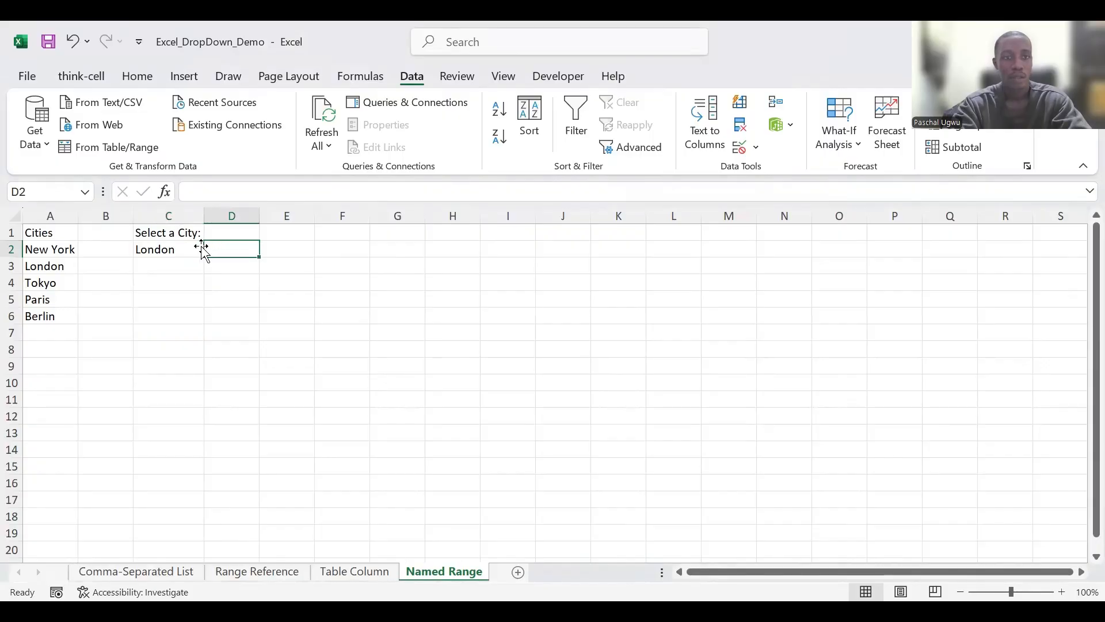
{"action": "left_click", "coordinate": [194, 248]}
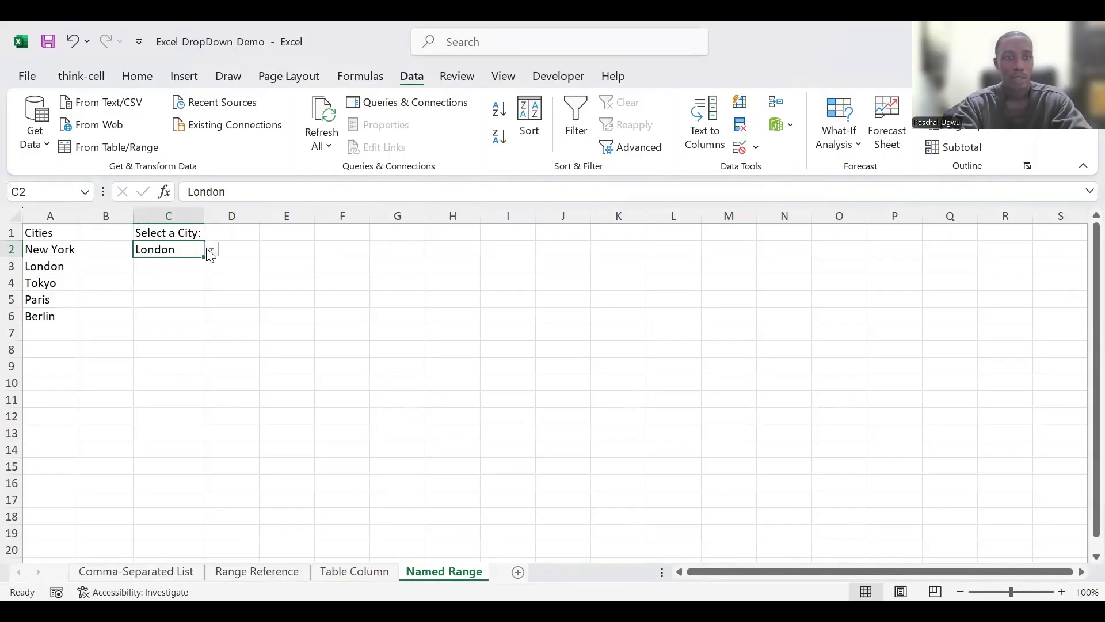
{"action": "left_click", "coordinate": [211, 250]}
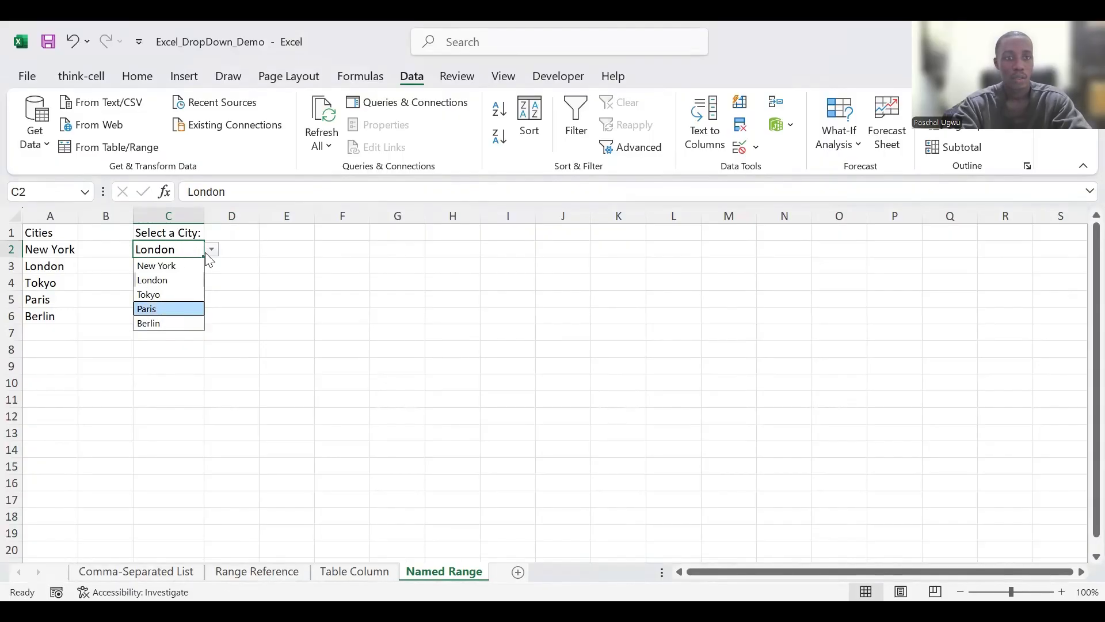
{"action": "key", "text": "Return"}
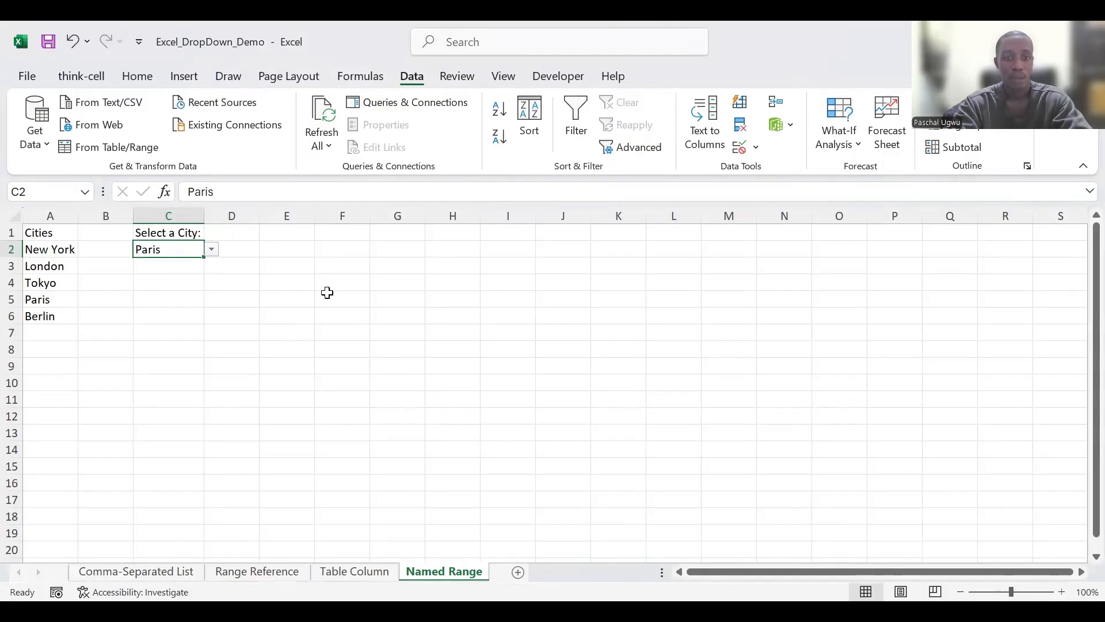
{"action": "left_click", "coordinate": [395, 353]}
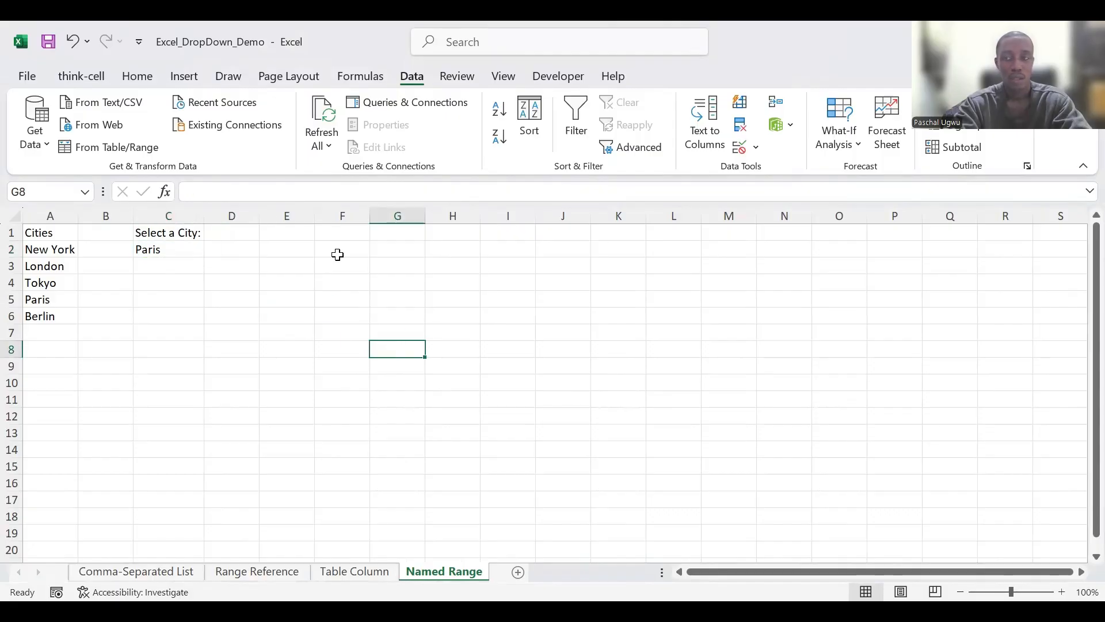